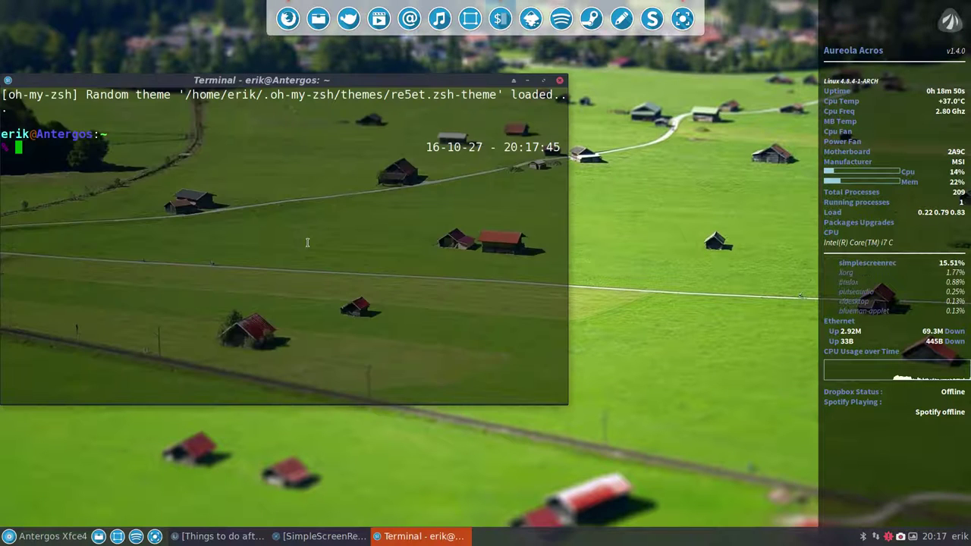
- Run screenfetch to show the Antergos system summary, then move the terminal window right
text(screenfetch)
key(Return)
scroll(307, 241, up, 1)
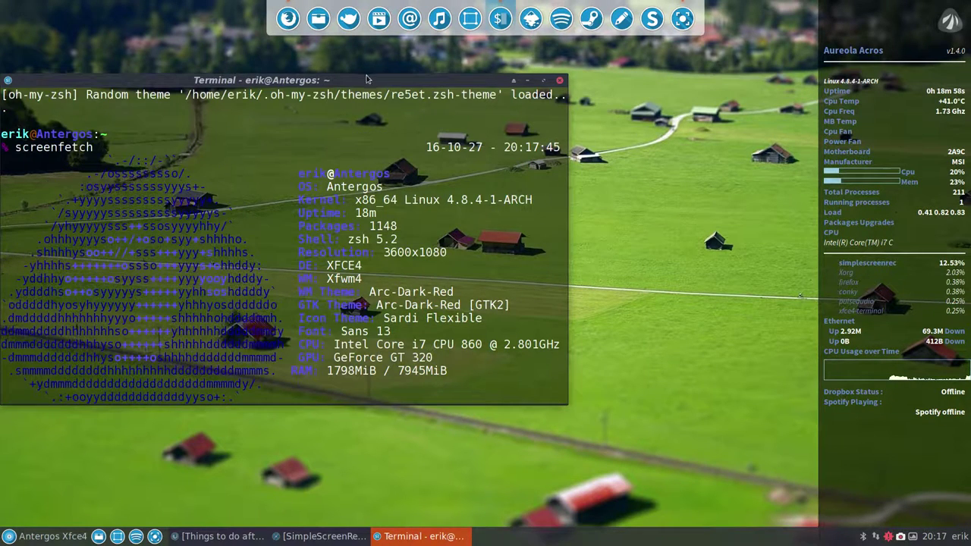
drag(366, 80, 511, 79)
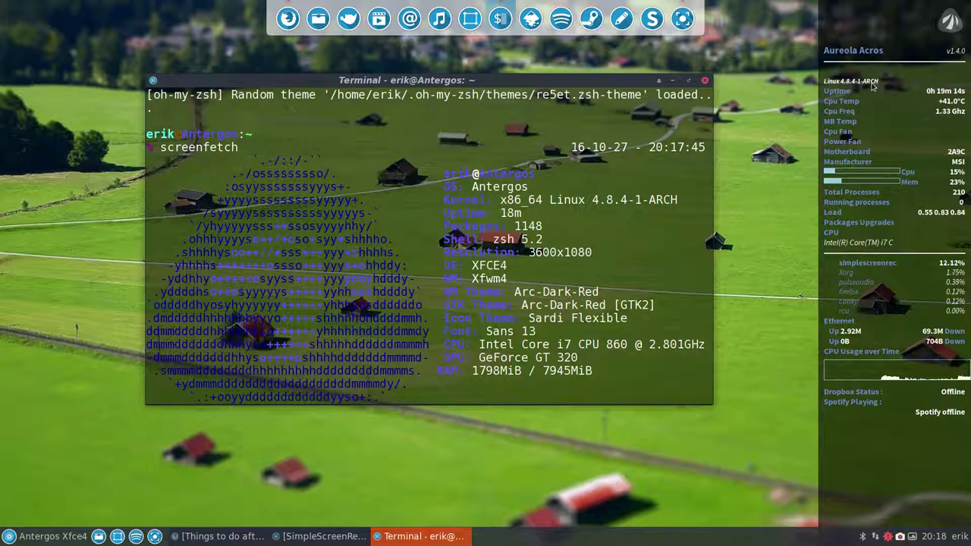
- Close the terminal, open the DATA folder in Thunar, and return to the Firefox Antergos article
click(706, 80)
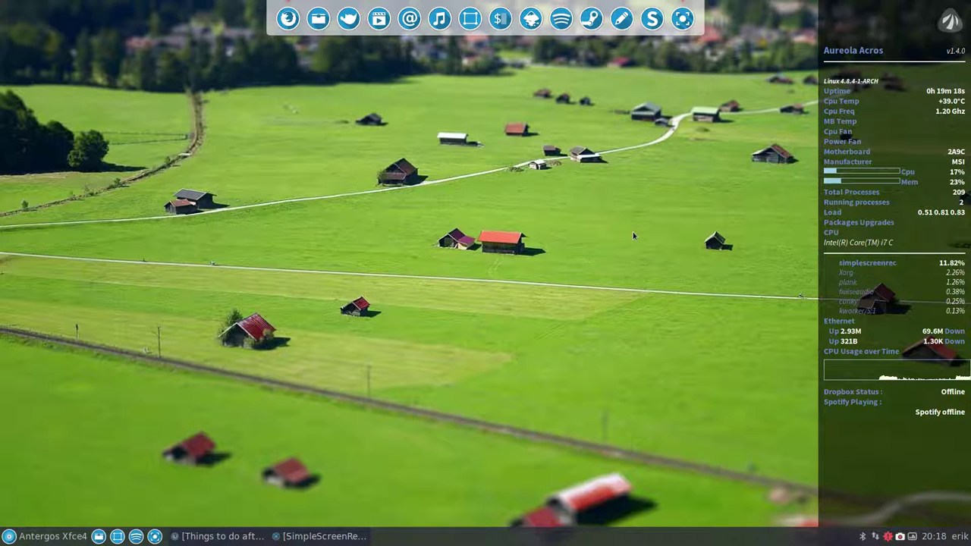
click(317, 23)
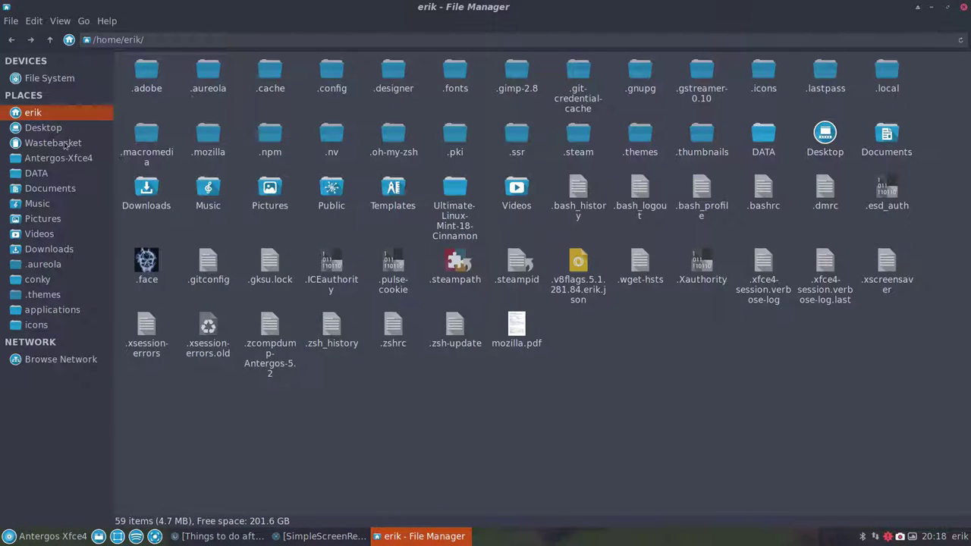
click(37, 174)
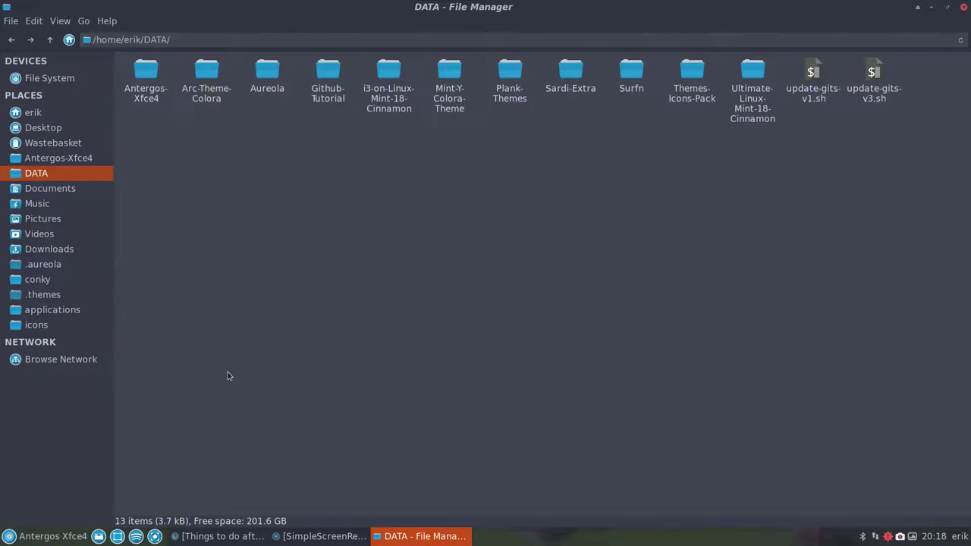
click(220, 536)
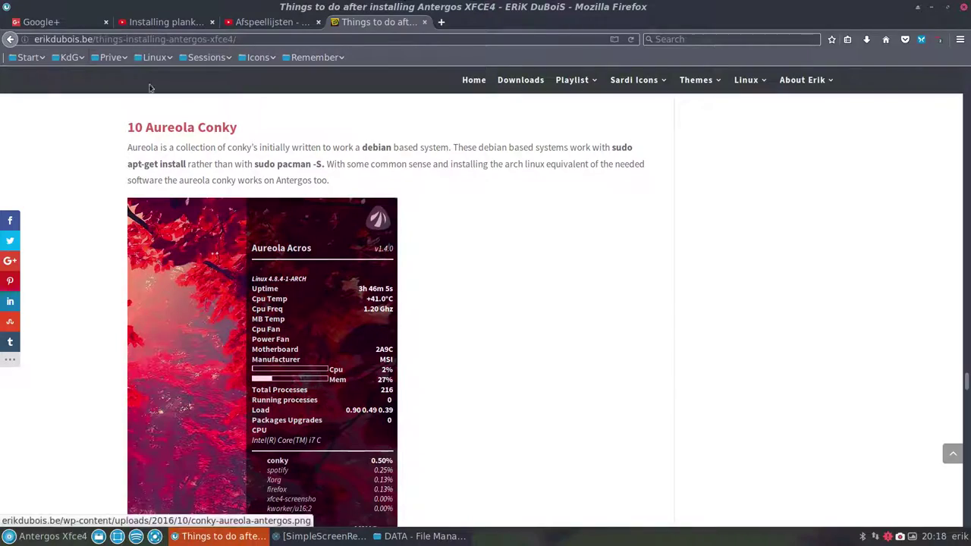
mouse_move(133, 39)
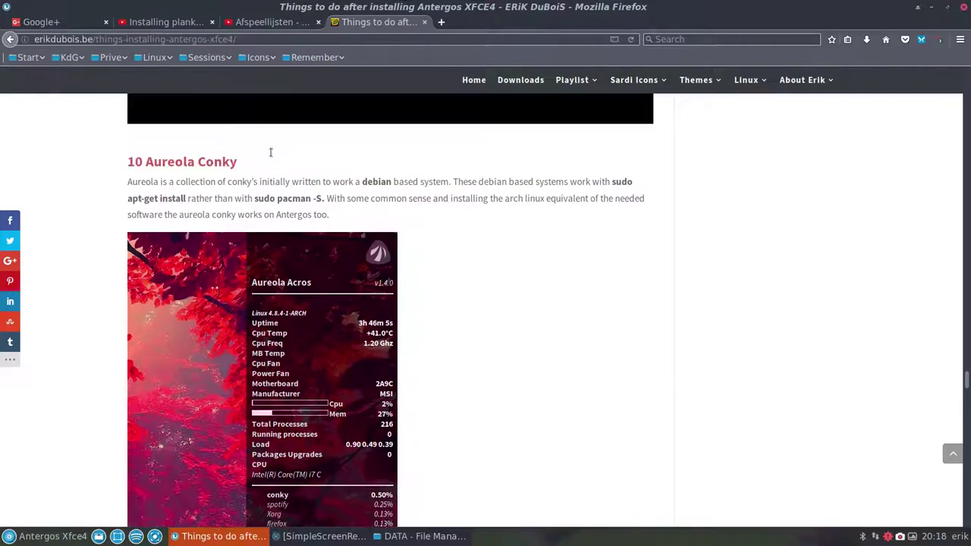
- Scroll to the 'Things to do after installing Antergos XFCE4' title, highlight it, and minimize Firefox
scroll(278, 134, up, 2)
scroll(271, 152, up, 5)
scroll(262, 165, up, 5)
scroll(262, 162, up, 5)
scroll(262, 161, up, 5)
scroll(262, 162, up, 5)
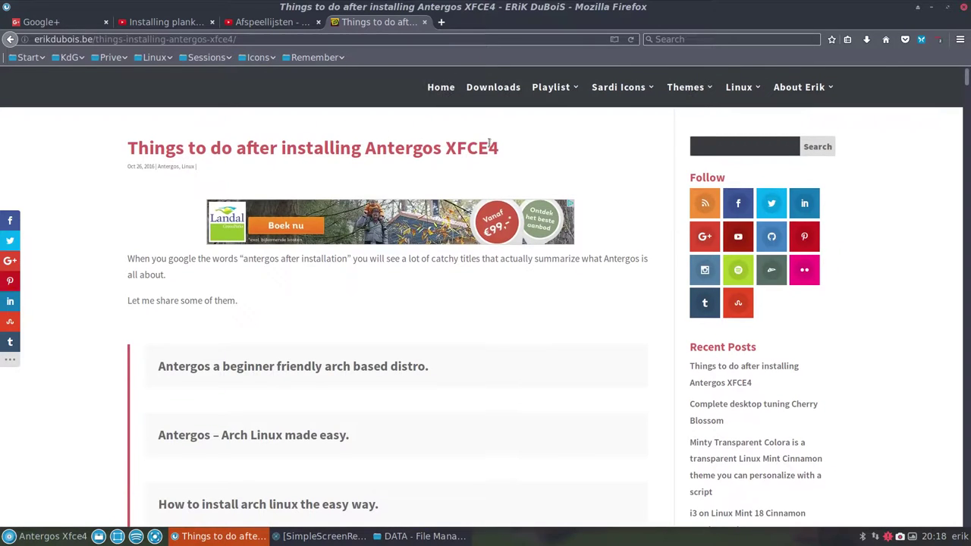
drag(497, 147, 138, 148)
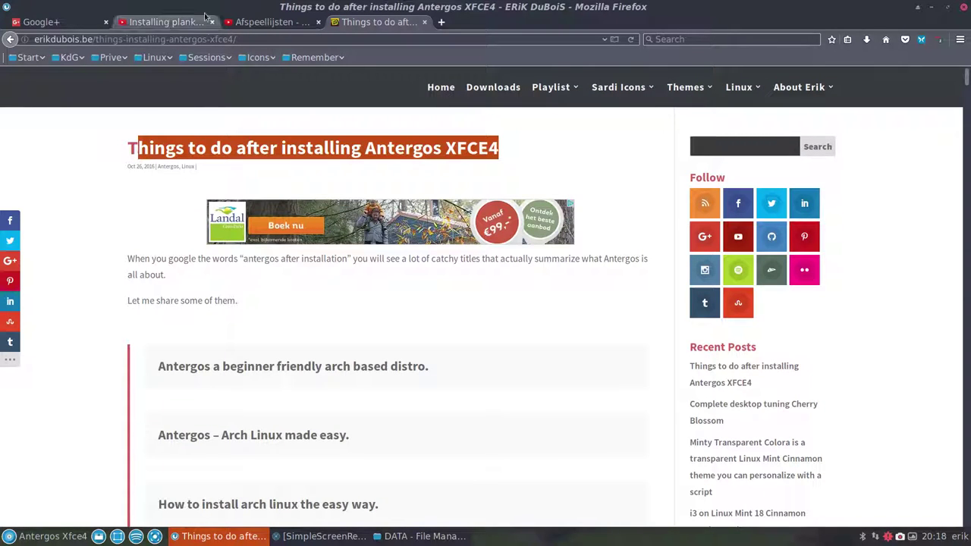
click(932, 9)
- Open the Antergos-Xfce4 folder and launch a terminal in it
double_click(146, 76)
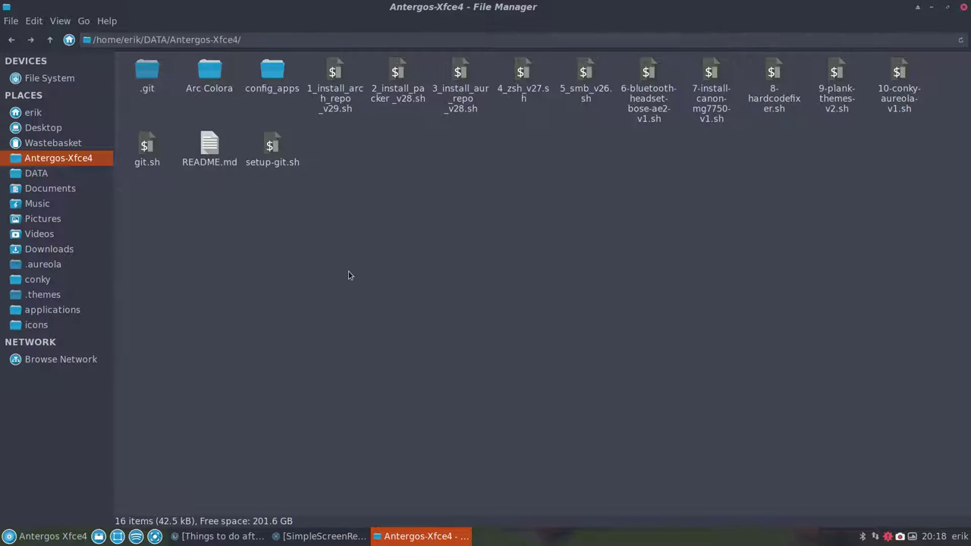
click(902, 97)
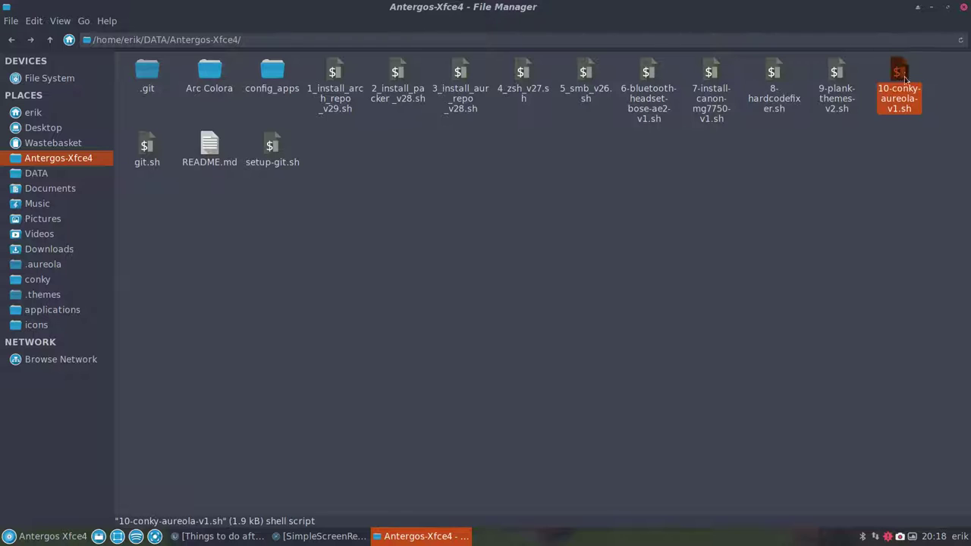
right_click(692, 189)
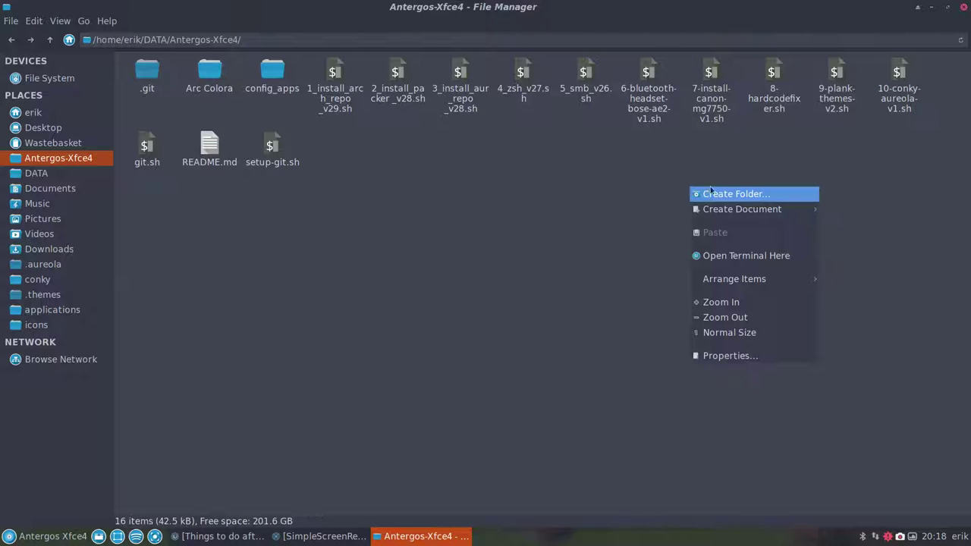
click(749, 255)
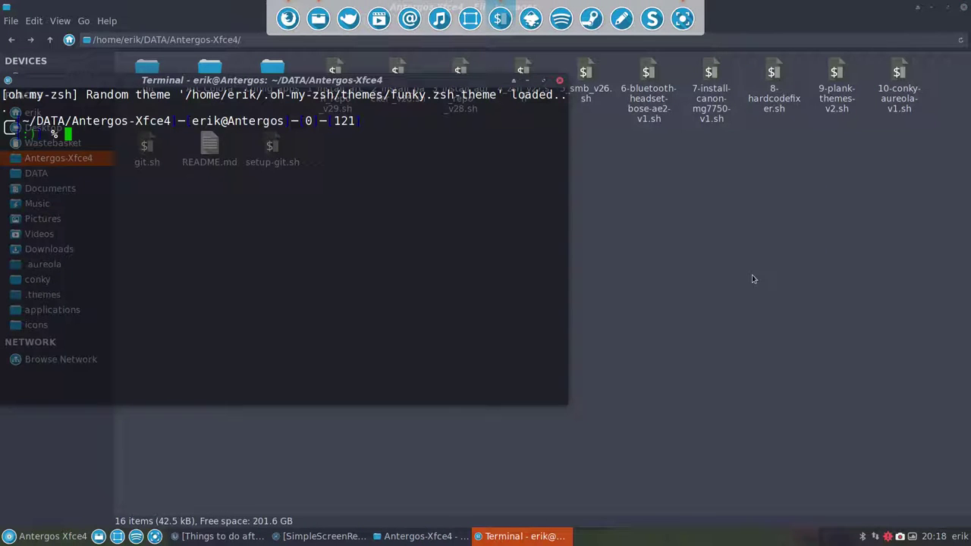
- Run 10-conky-aureola-v1.sh, which fails because /tmp/.aureola already exists
text(./)
text(10)
key(Tab)
key(Return)
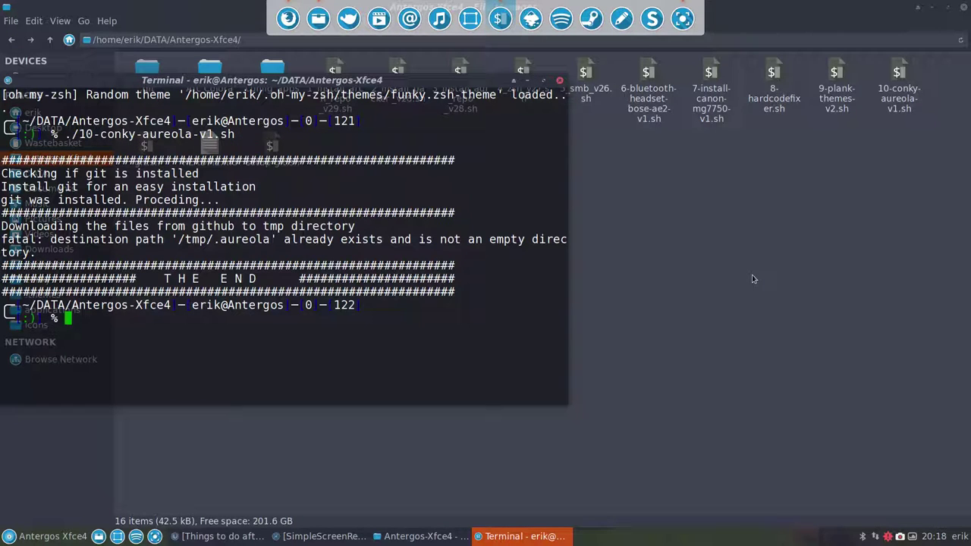
drag(135, 241, 355, 241)
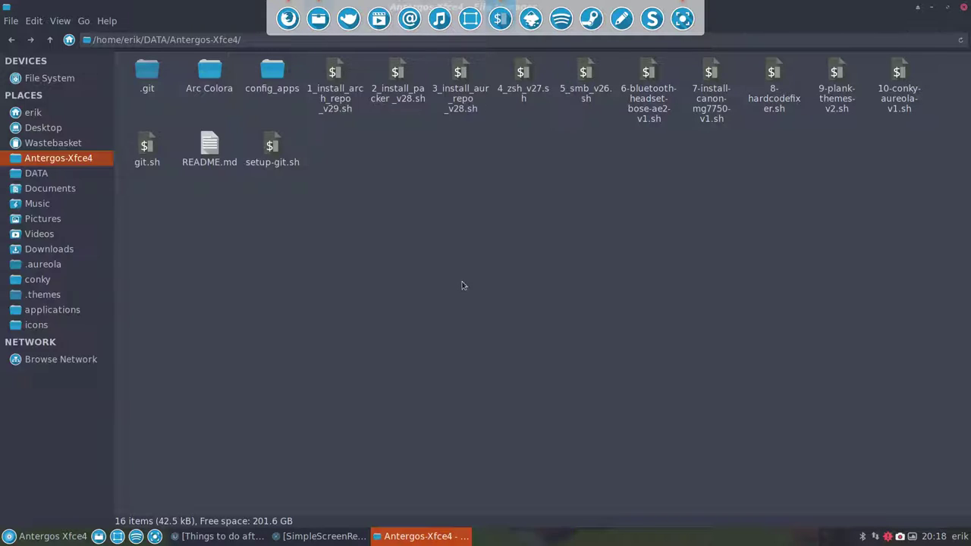
- Close the terminal and browse the .aureola folder's theme folders and github script
click(559, 80)
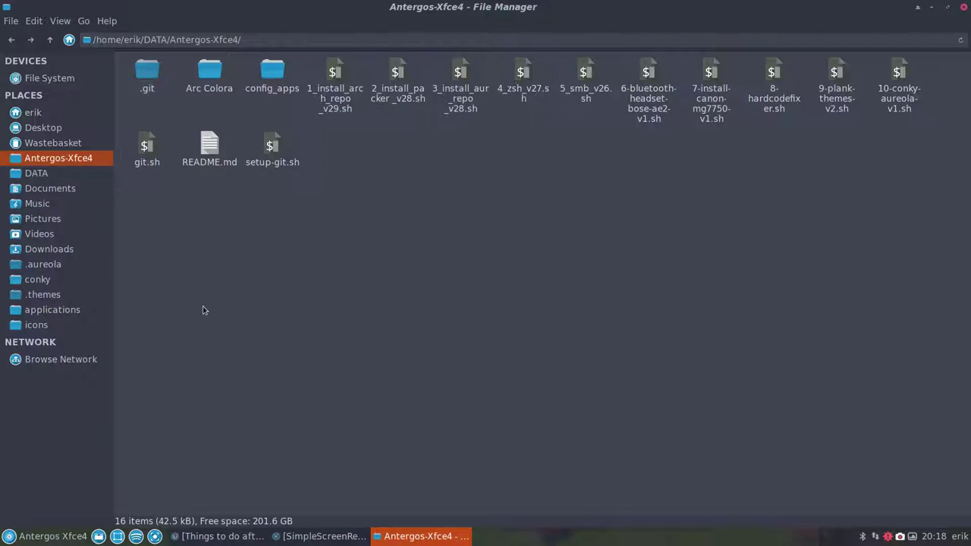
click(51, 265)
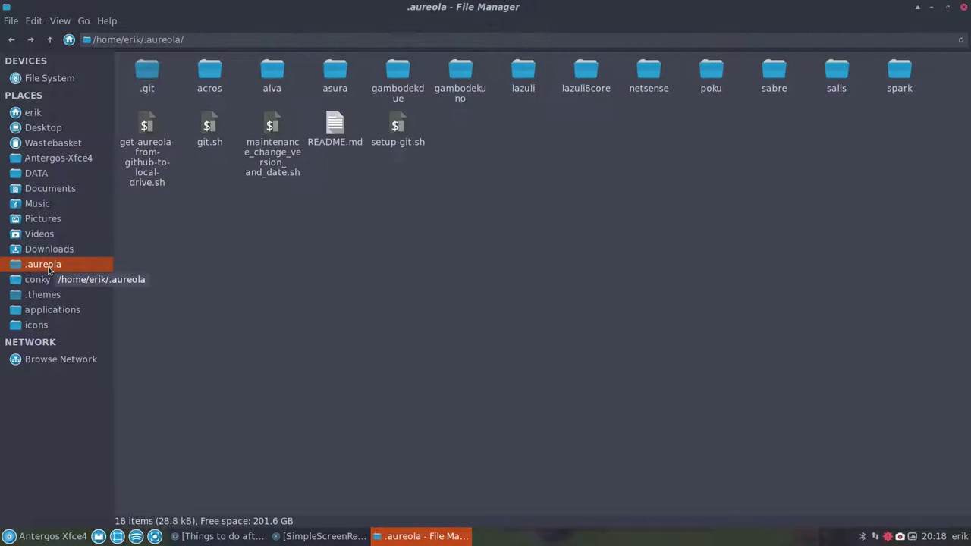
drag(135, 210, 930, 63)
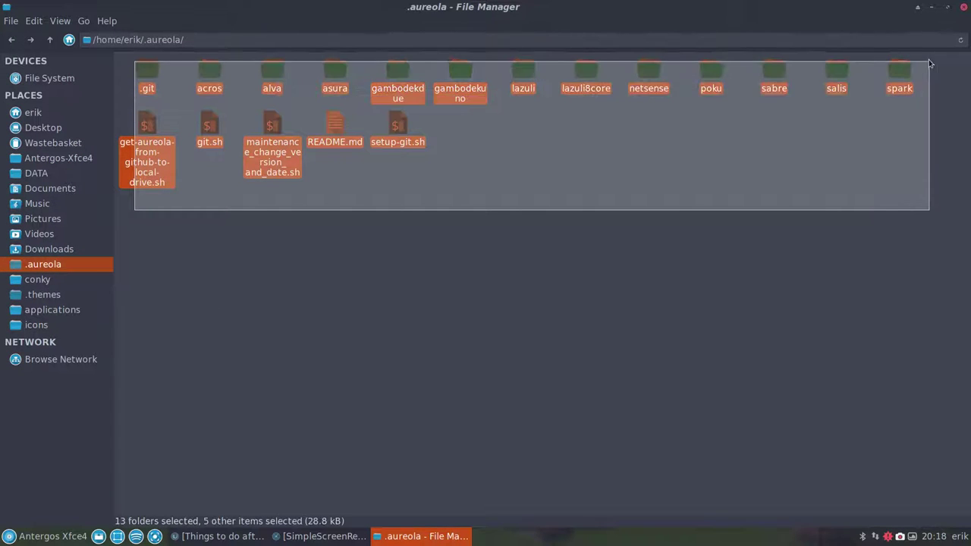
click(364, 204)
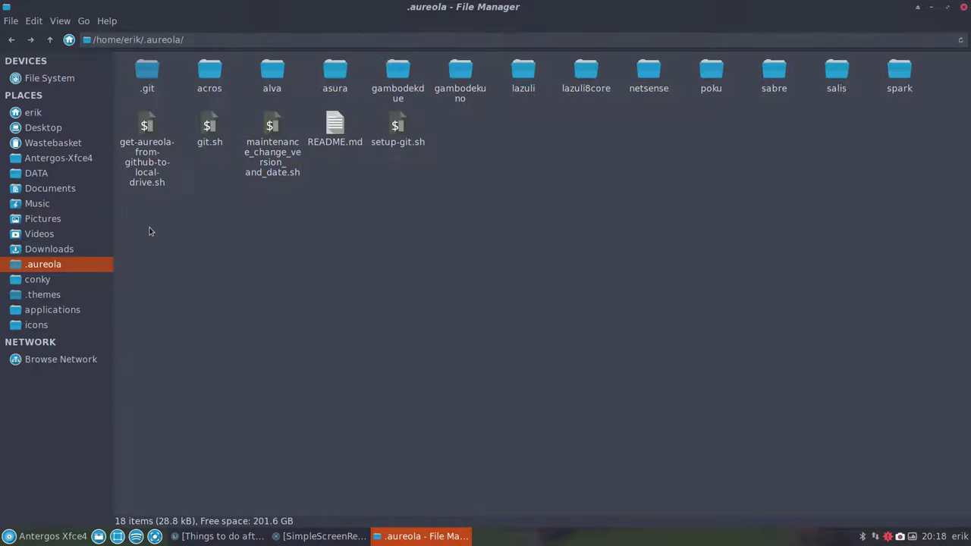
click(144, 125)
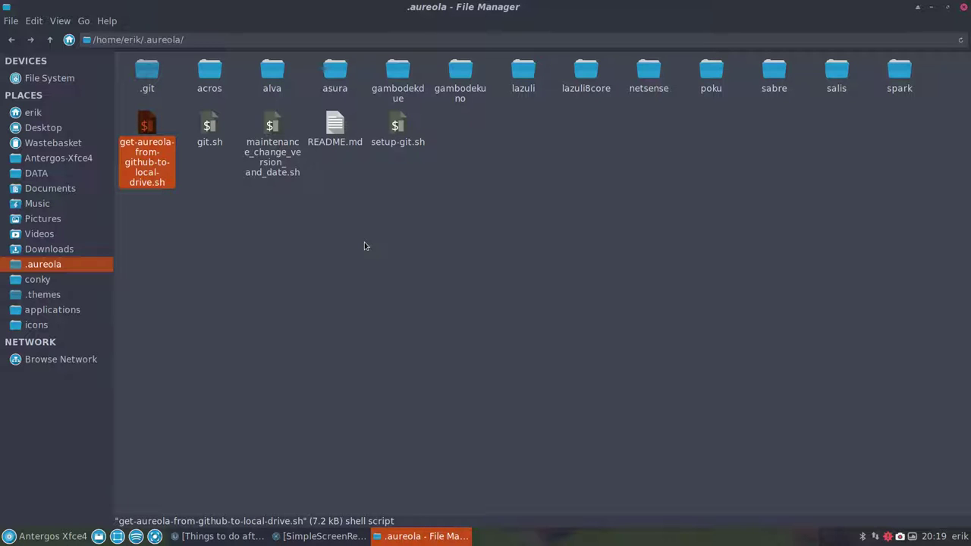
click(720, 191)
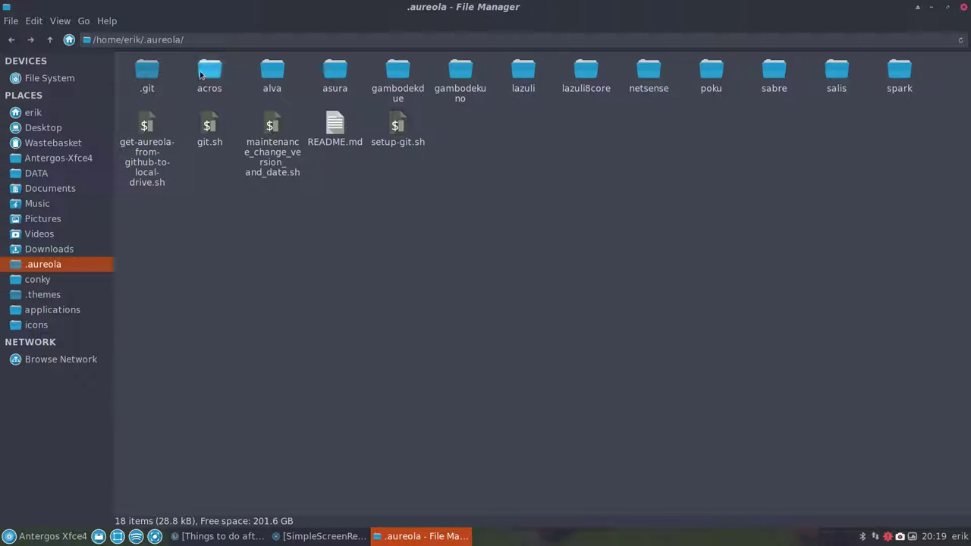
drag(179, 64, 953, 118)
click(569, 216)
- Hide hidden files with Ctrl+H, shrink the Thunar window, and select the acros folder
key(ctrl+h)
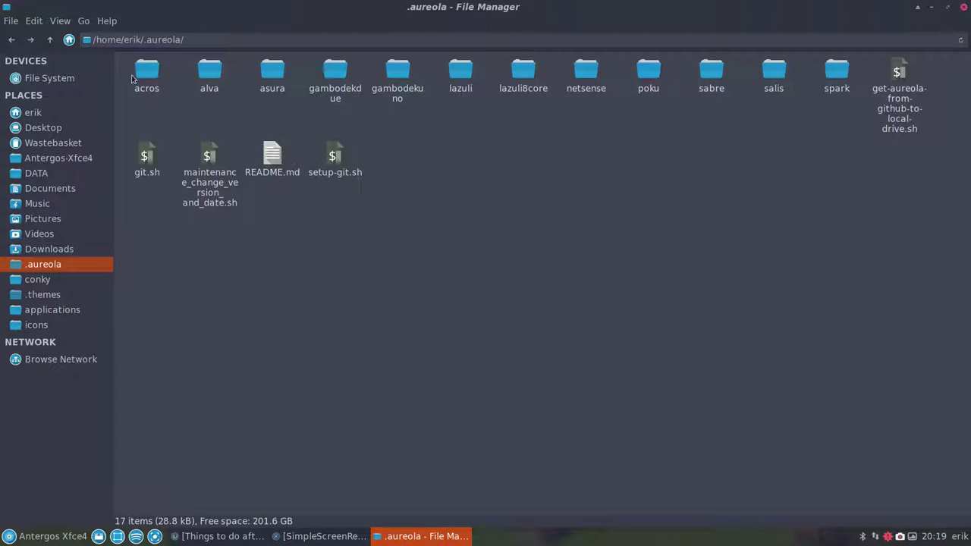
drag(130, 72, 839, 110)
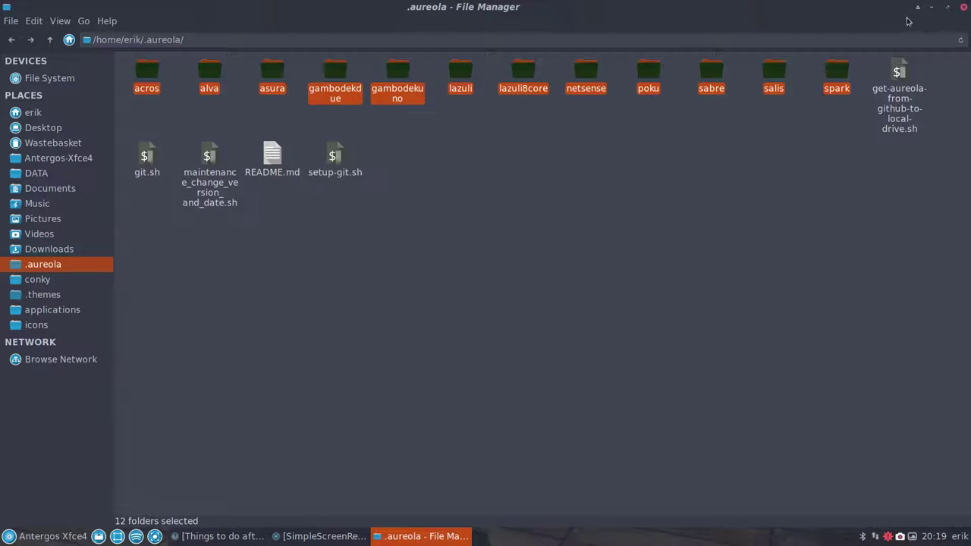
drag(898, 11, 732, 36)
click(496, 104)
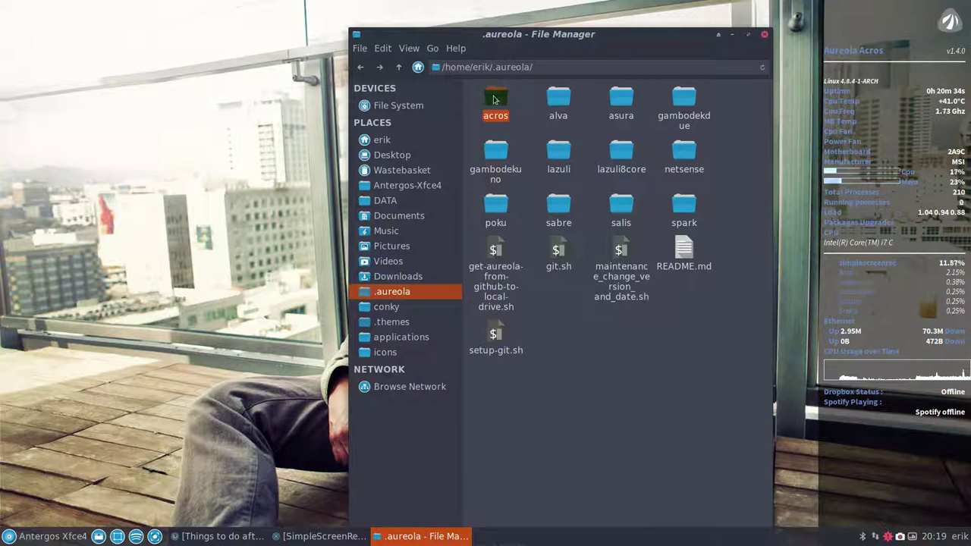
- Open the acros folder, tile Thunar top-left, and launch a terminal there
double_click(495, 100)
drag(551, 42, 2, 1)
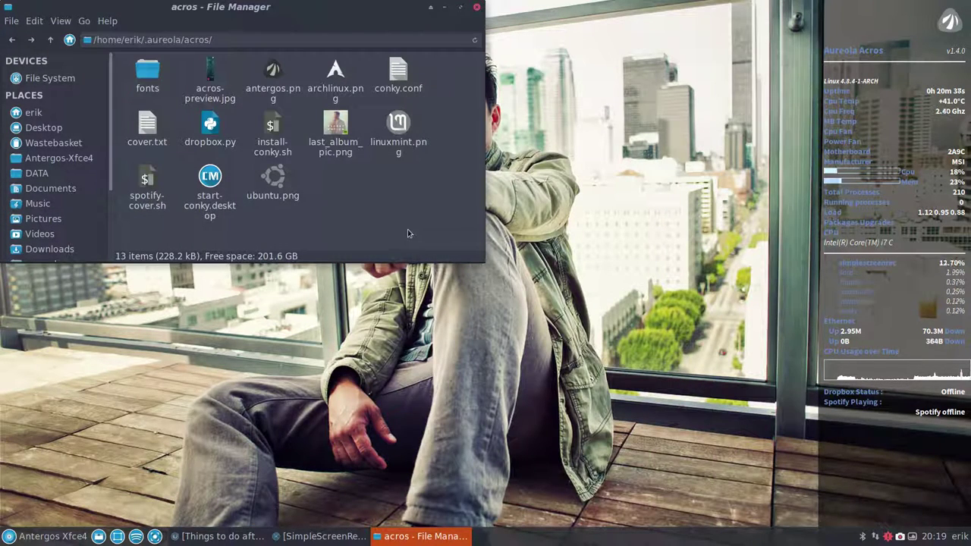
right_click(370, 177)
click(426, 245)
- Run ./install-conky.sh, answer y to replace the old conky config, then close the terminal
text(./in)
key(Tab)
key(Return)
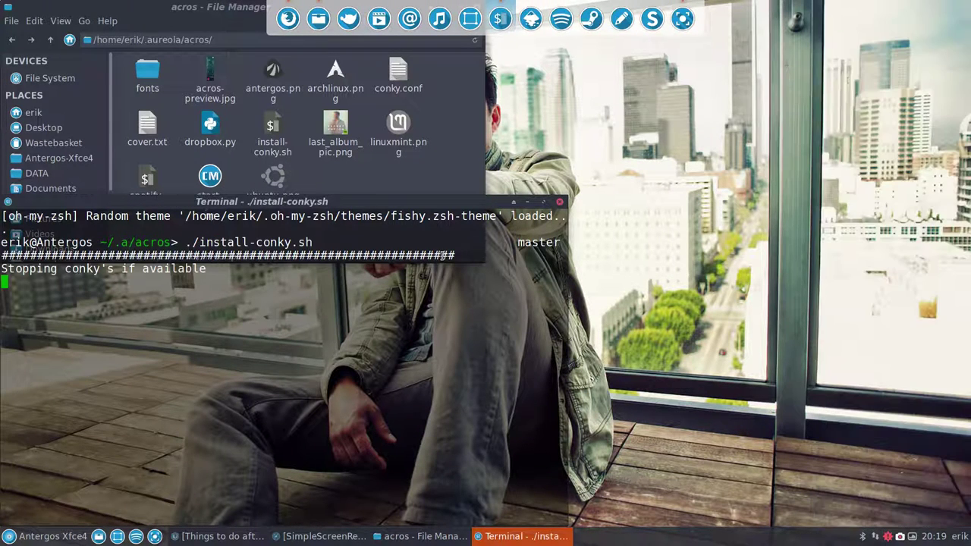
text(y)
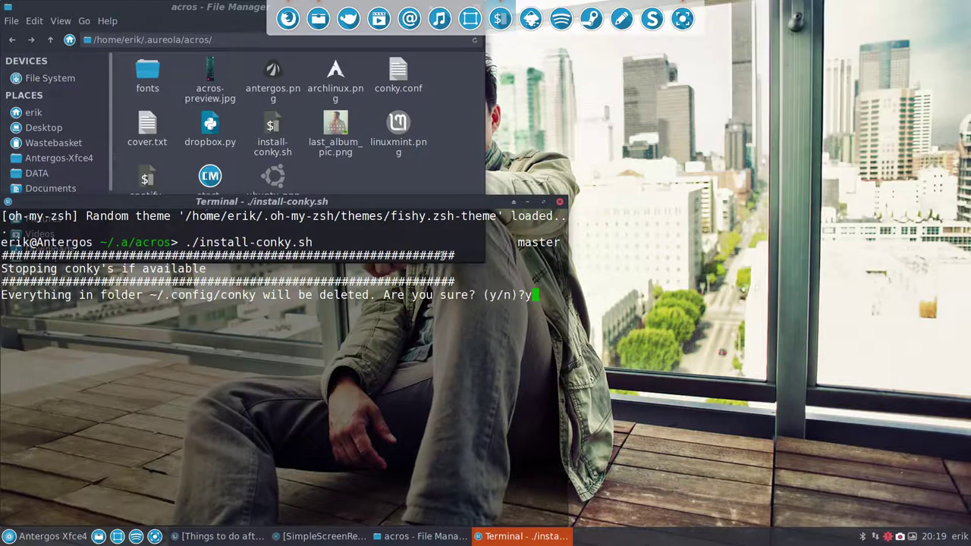
key(Return)
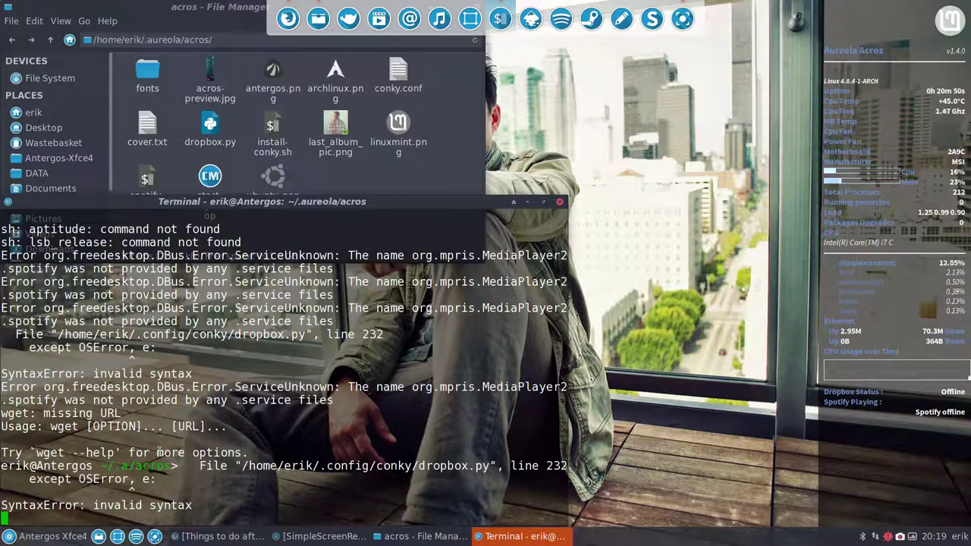
drag(471, 466, 4, 394)
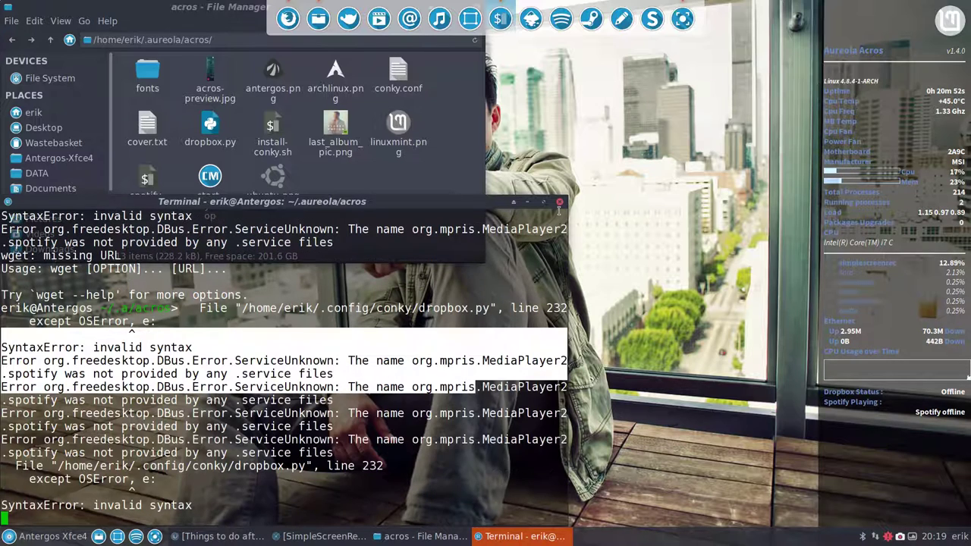
click(559, 201)
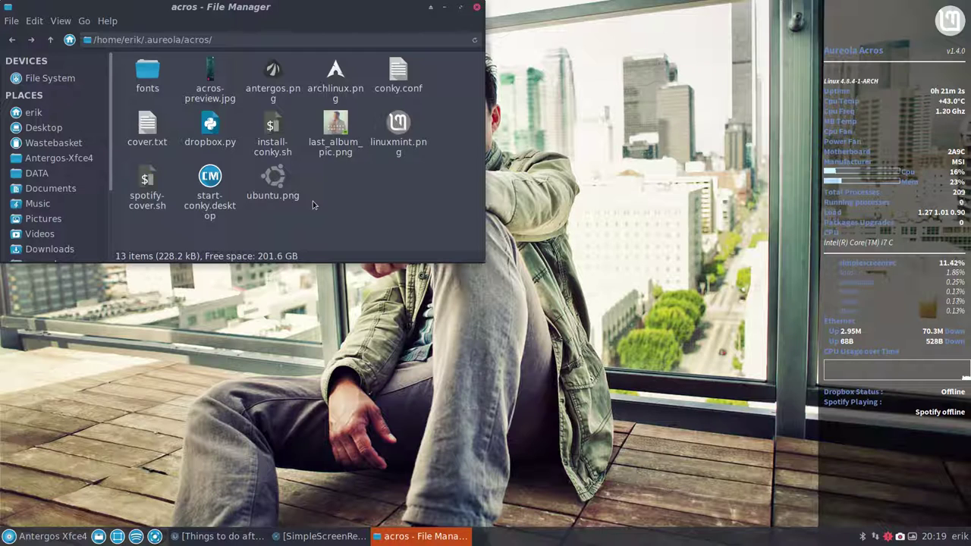
- Open install-conky.sh in Mousepad and highlight its font-installation block
click(273, 128)
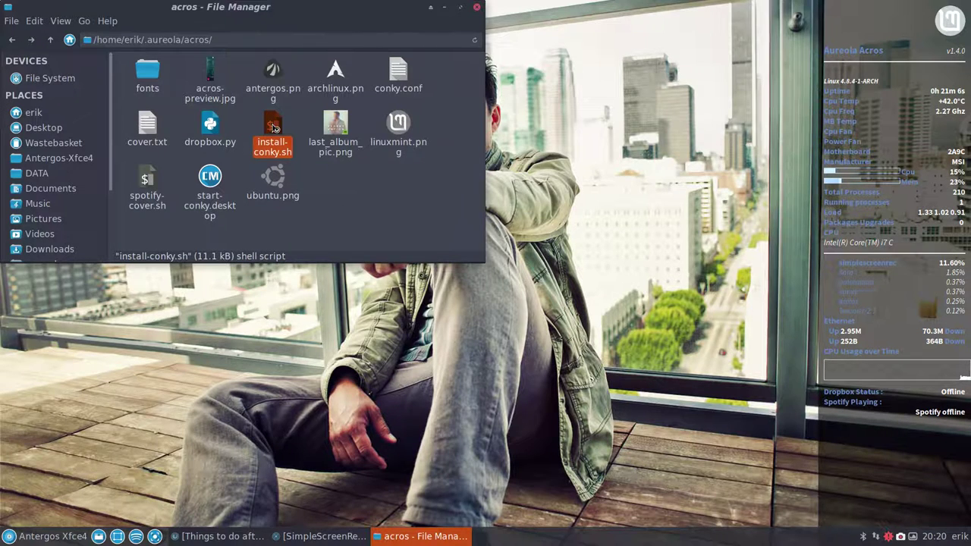
double_click(273, 127)
scroll(273, 215, down, 10)
scroll(227, 228, down, 15)
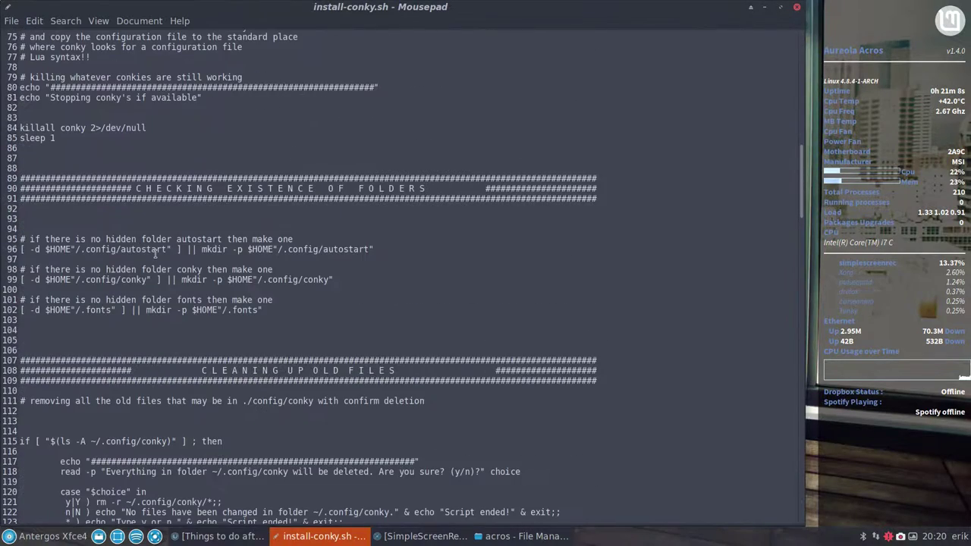
scroll(156, 252, down, 5)
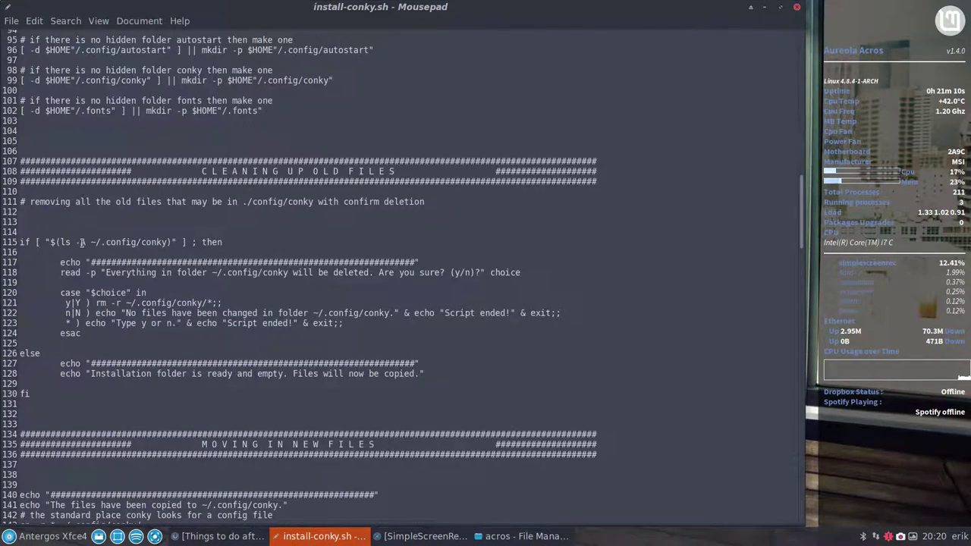
scroll(82, 242, down, 6)
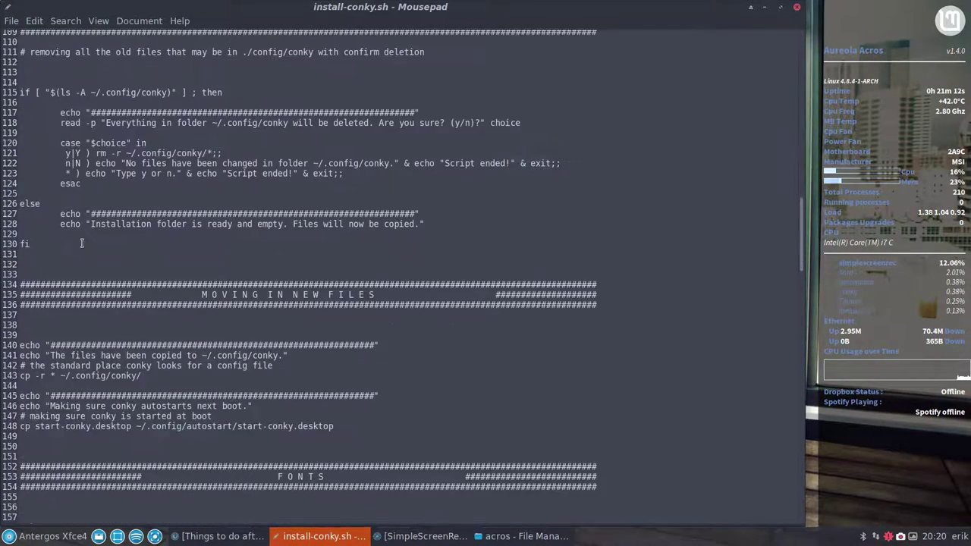
scroll(82, 242, down, 6)
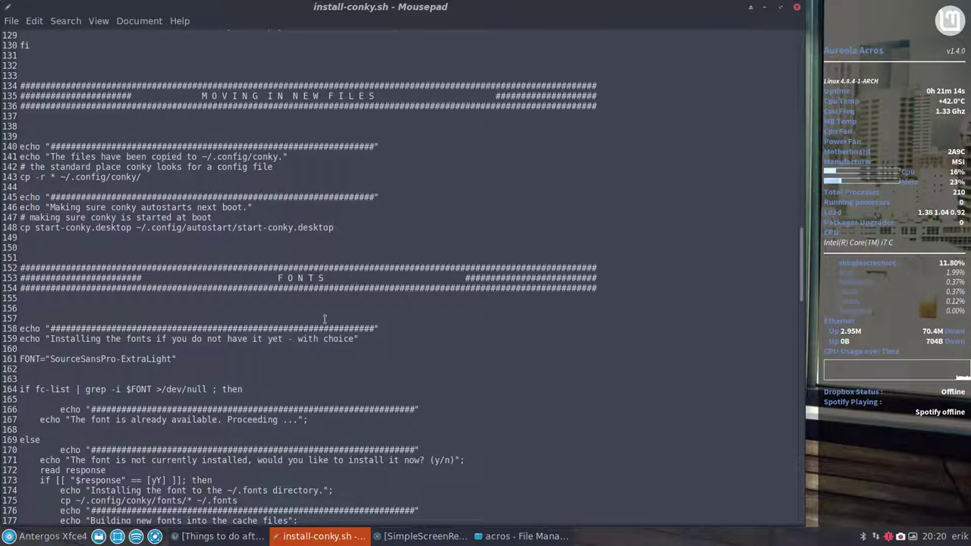
click(340, 278)
drag(340, 278, 261, 378)
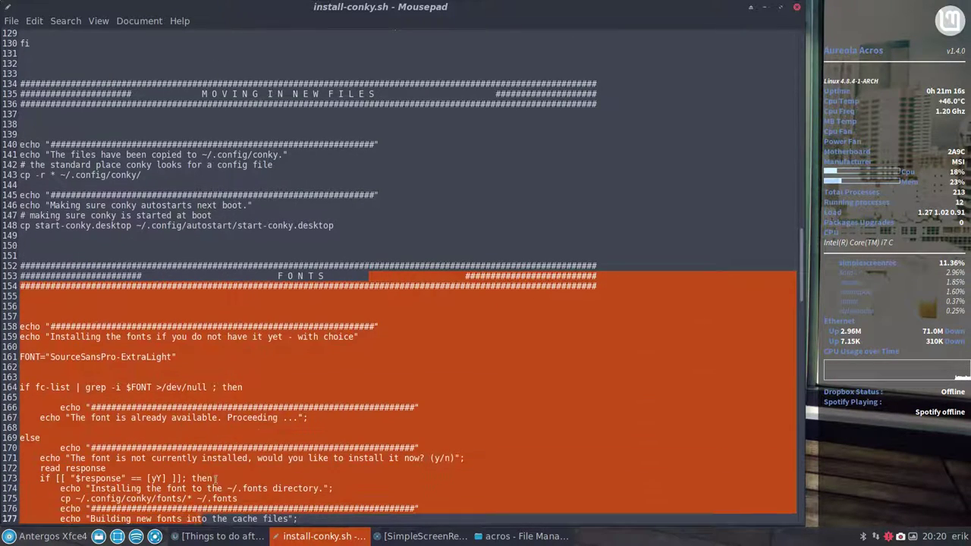
- Scroll on to the $DISTRO check and highlight 'install conky-all' on line 233
scroll(260, 378, down, 3)
scroll(254, 341, down, 4)
scroll(242, 266, down, 5)
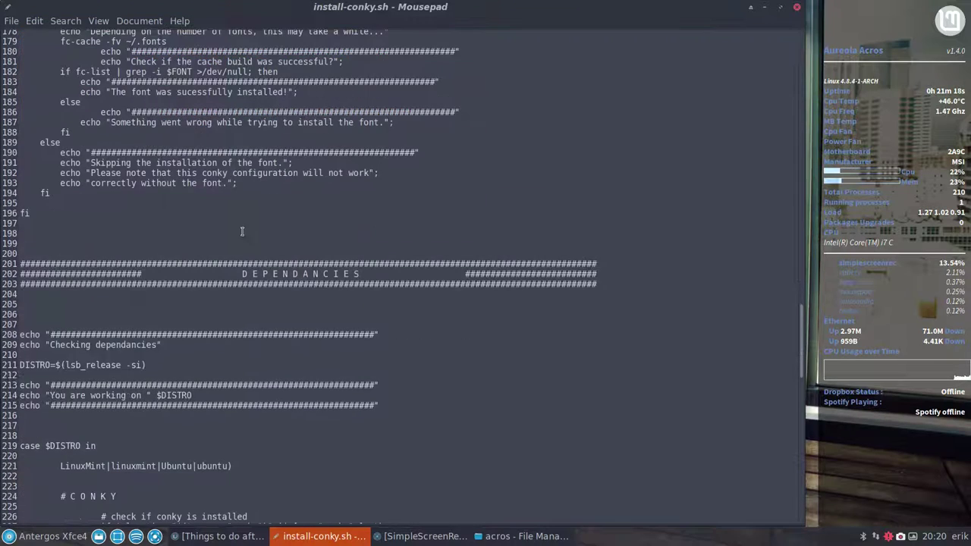
scroll(236, 224, down, 5)
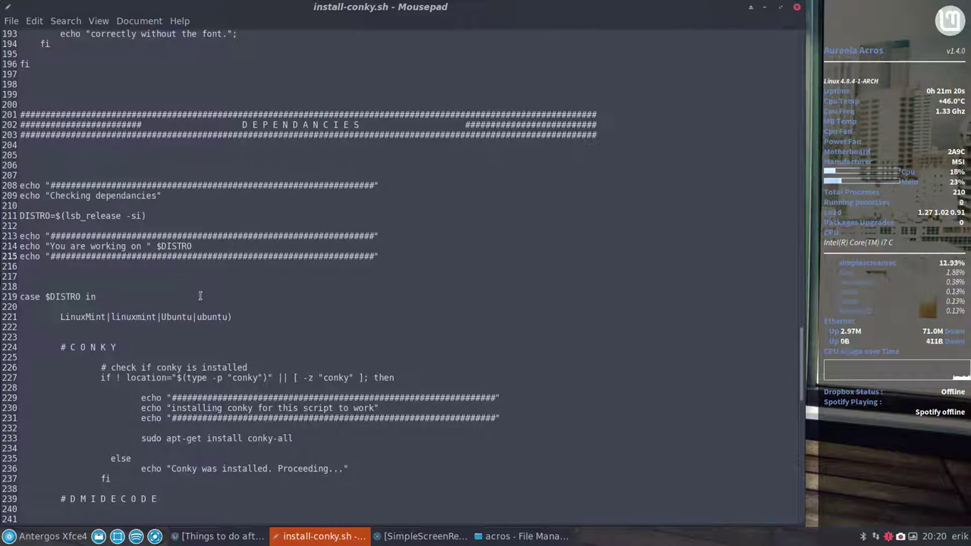
scroll(182, 258, down, 3)
scroll(182, 257, down, 2)
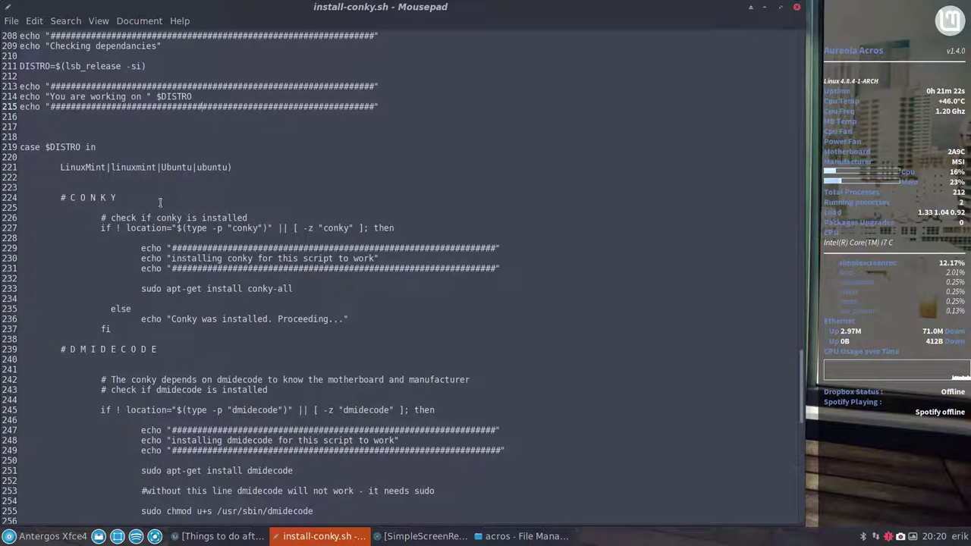
double_click(163, 99)
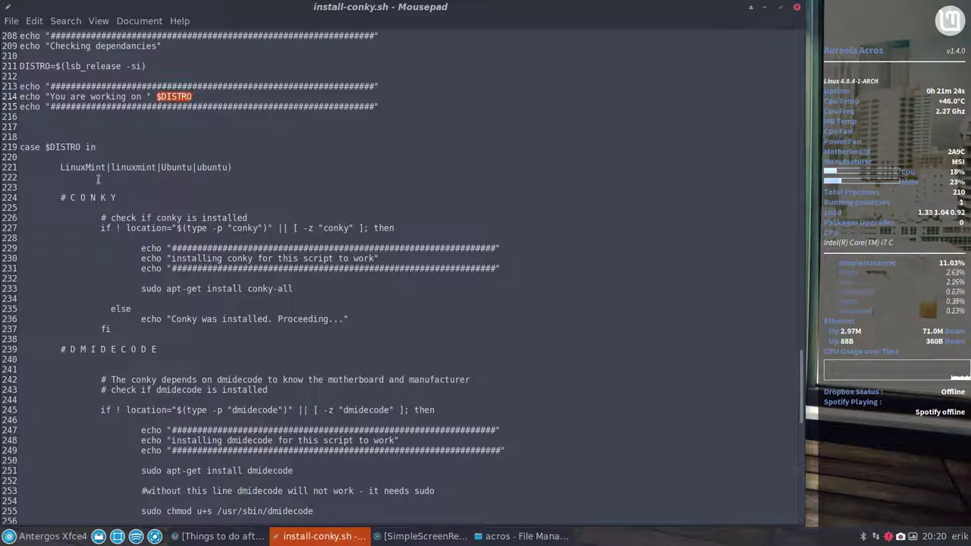
click(182, 166)
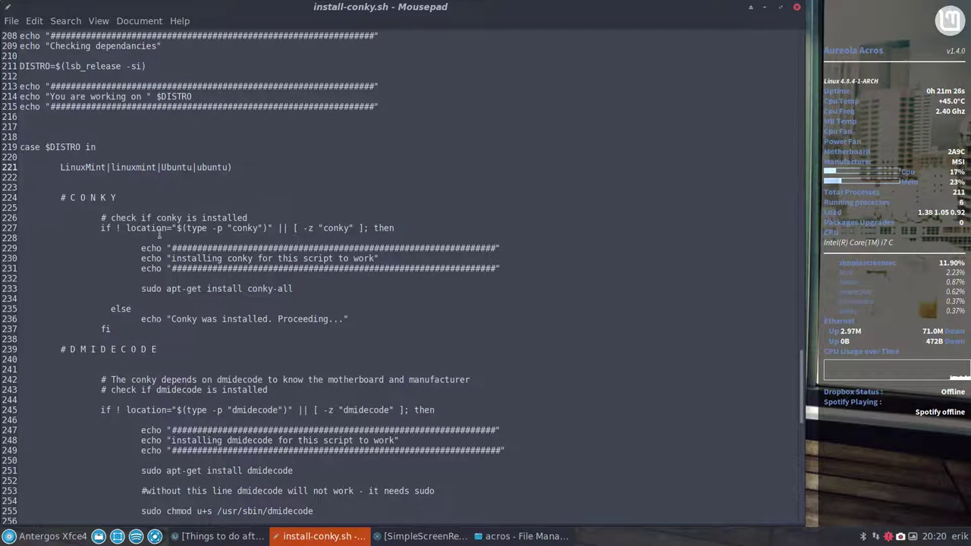
scroll(154, 237, down, 2)
scroll(153, 237, down, 2)
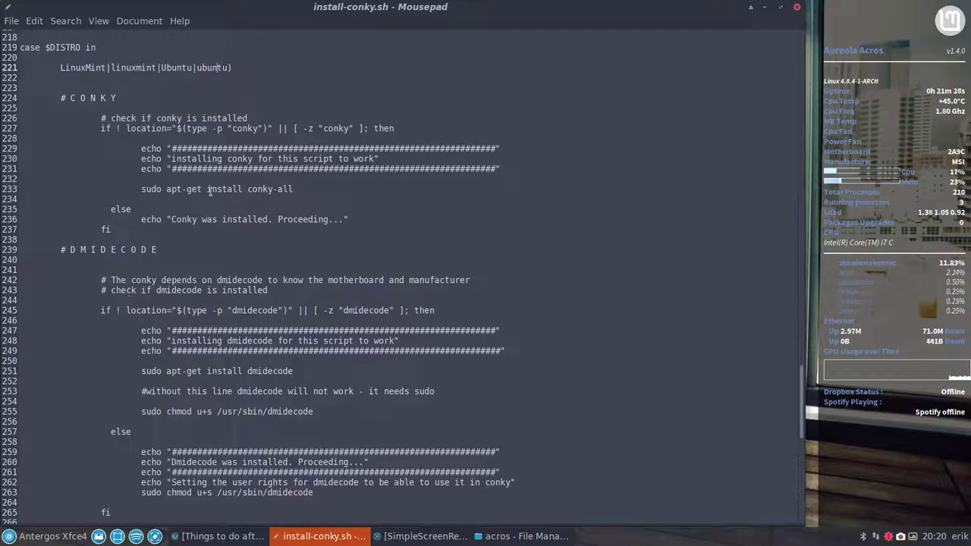
triple_click(208, 189)
drag(208, 188, 321, 191)
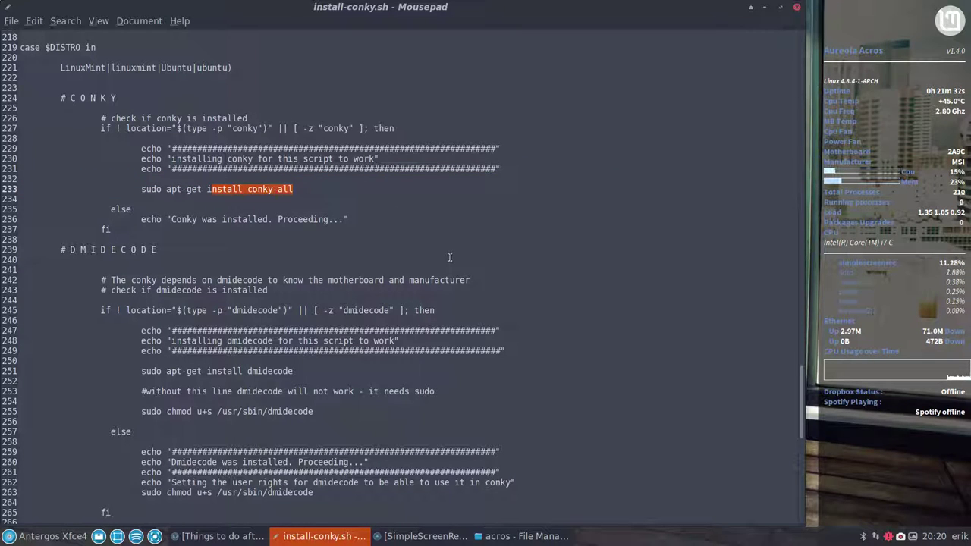
- Search the AUR with 'packer conky lua' and locate the conky-lua-nv result and version
key(ctrl+alt+t)
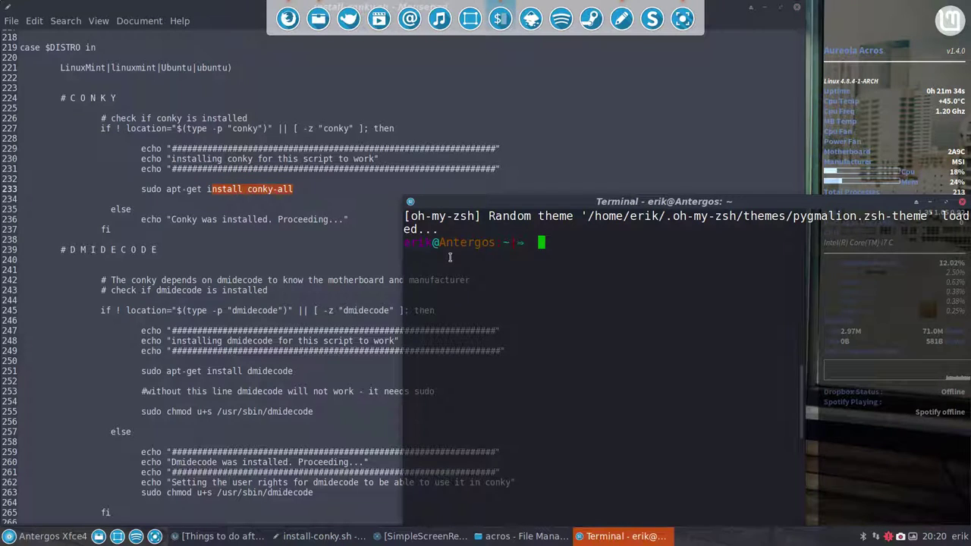
text(packer conky lua)
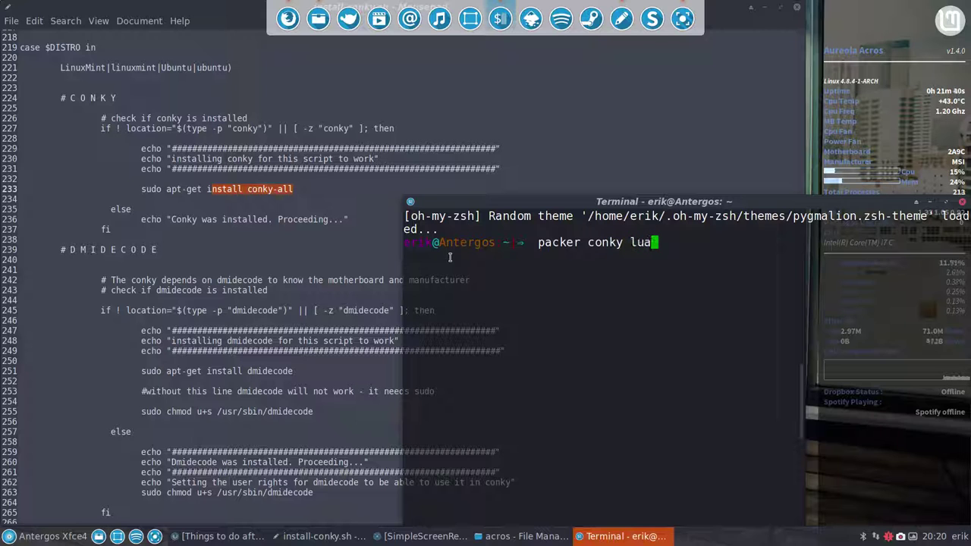
key(Return)
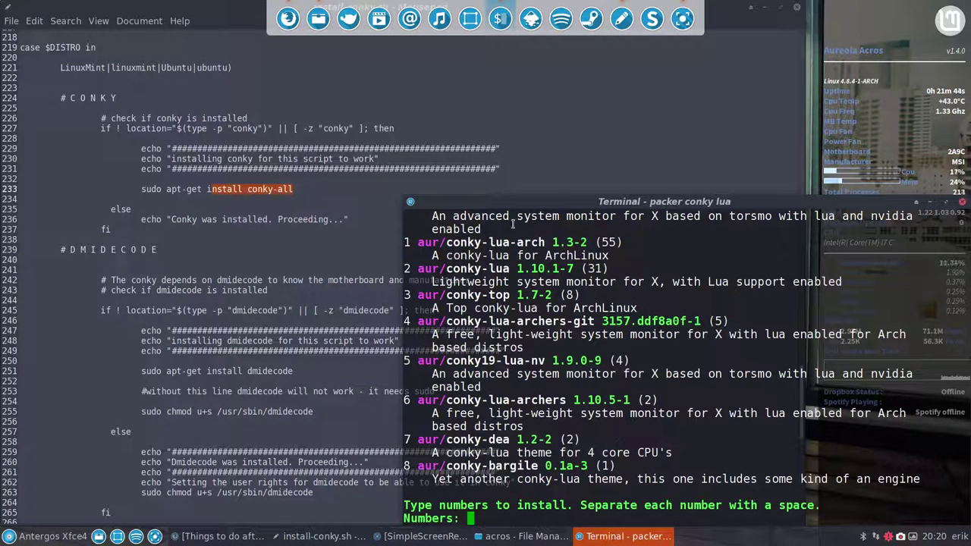
scroll(516, 227, up, 1)
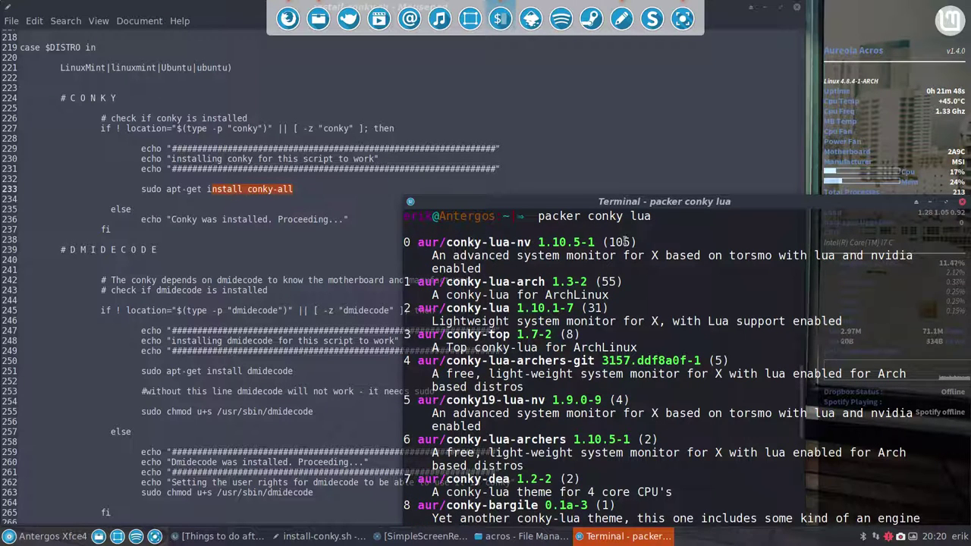
drag(637, 241, 401, 243)
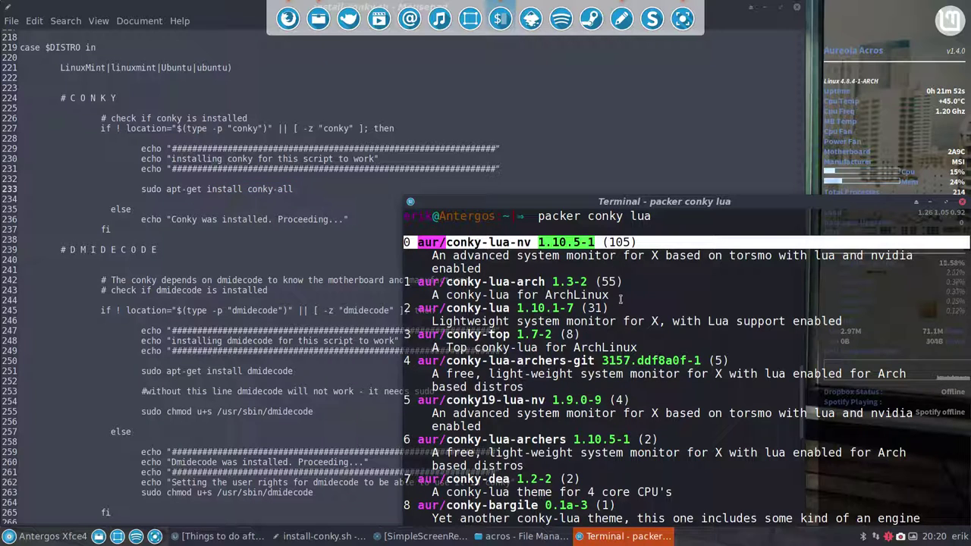
drag(519, 295, 588, 295)
drag(540, 242, 611, 242)
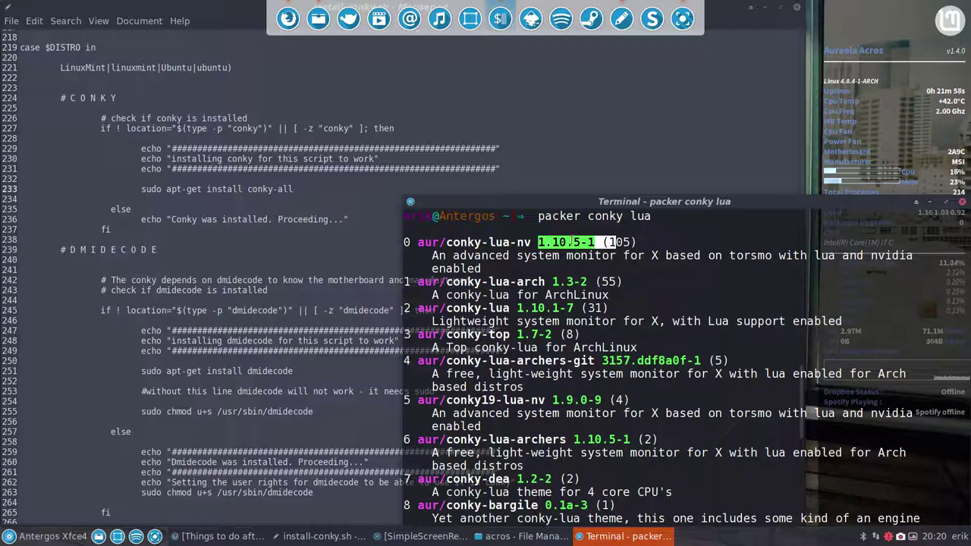
click(569, 242)
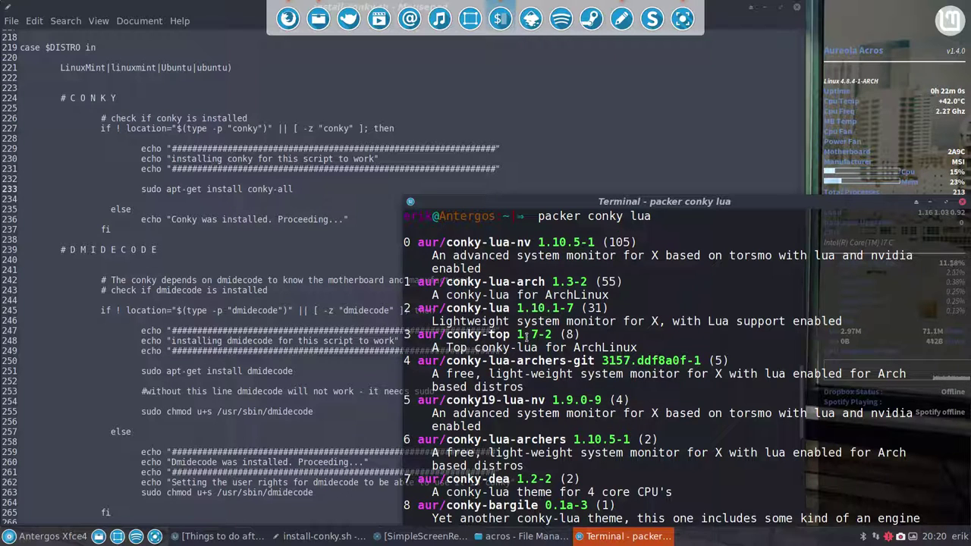
drag(599, 242, 473, 242)
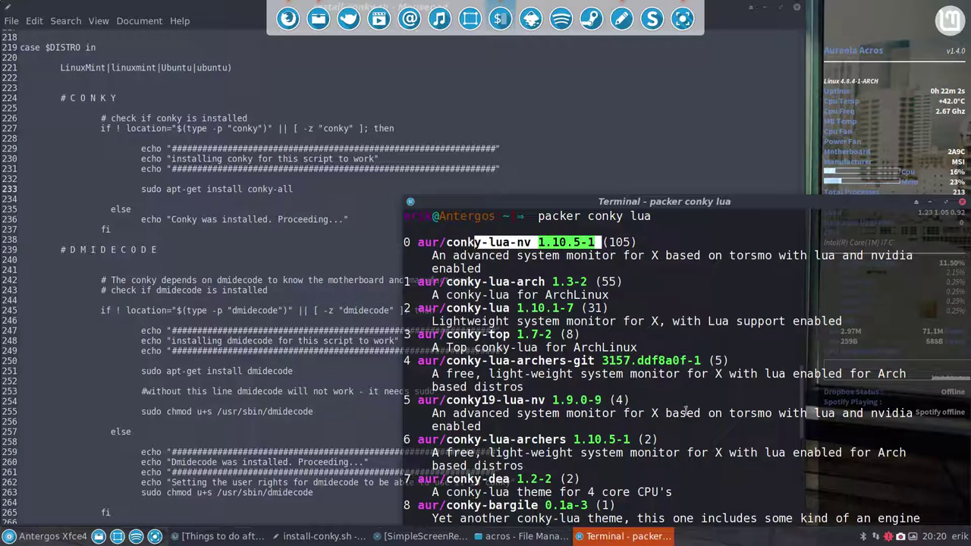
drag(772, 206, 554, 92)
scroll(543, 182, down, 1)
scroll(543, 182, up, 1)
- Choose 0 for conky-lua-nv, answer y, n, n to start building it
text(0)
key(Return)
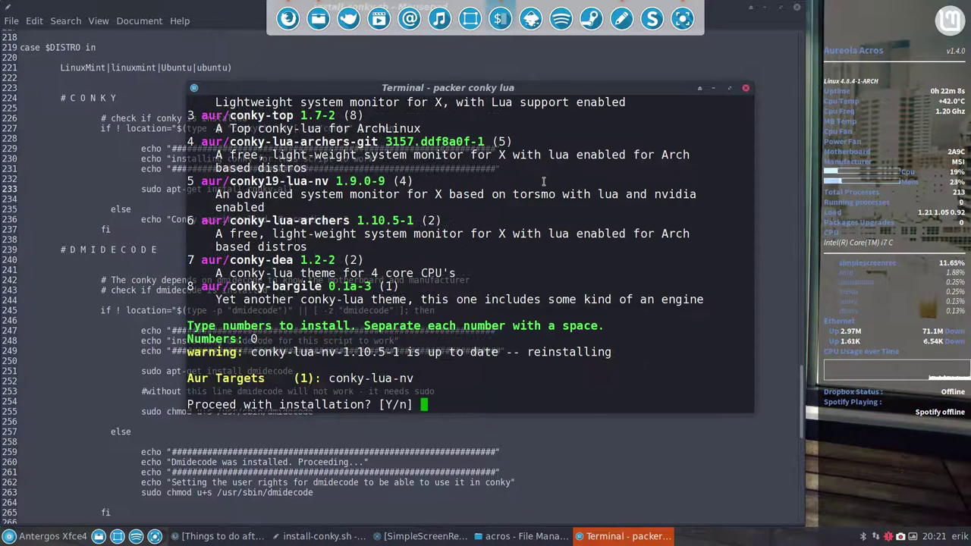
text(y)
key(Return)
text(n)
key(Return)
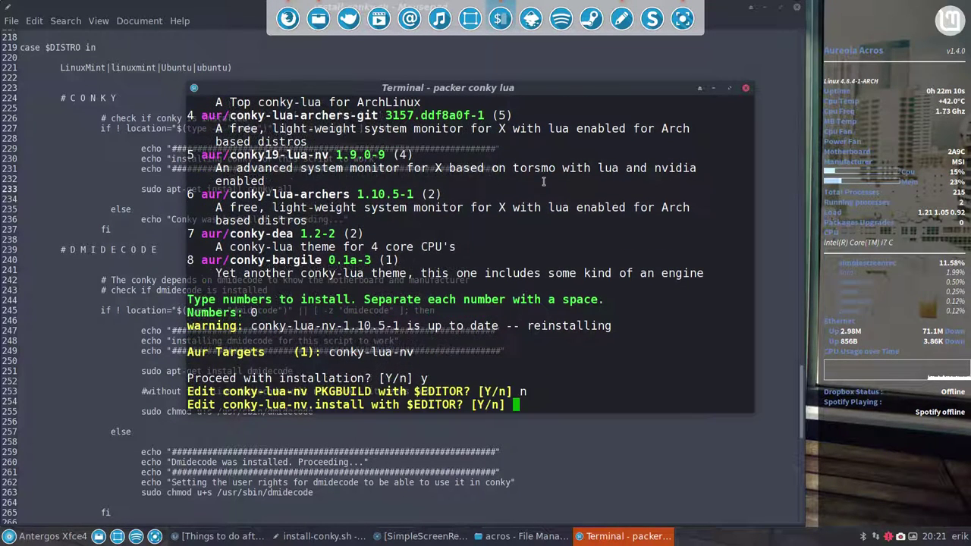
text(n)
key(Return)
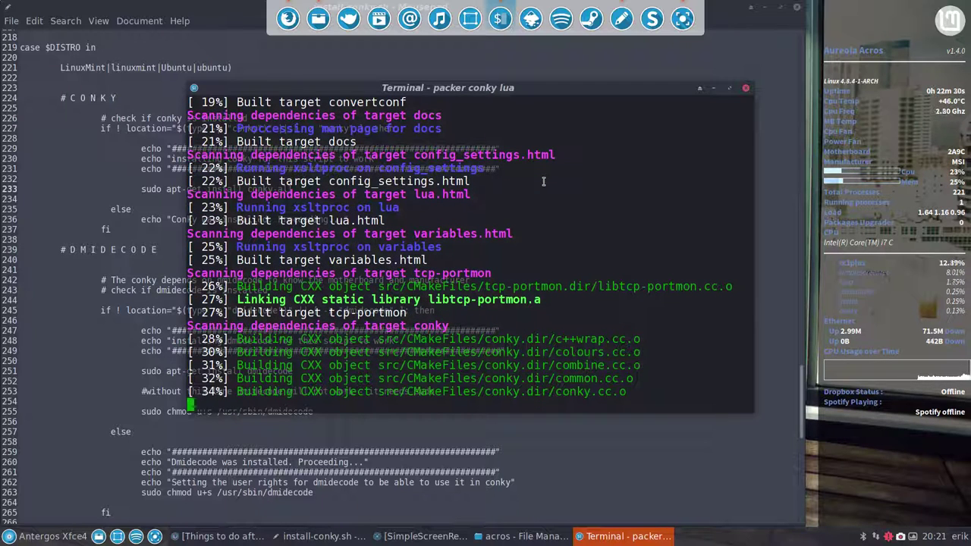
- Return to install-conky.sh and highlight 'dmidecode' in its DMIDECODE dependency section
click(173, 376)
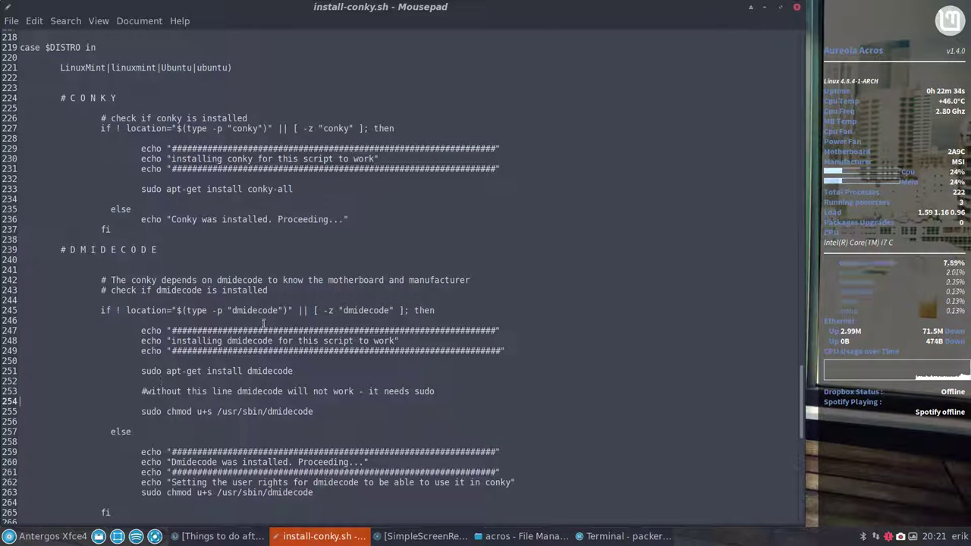
scroll(247, 312, down, 1)
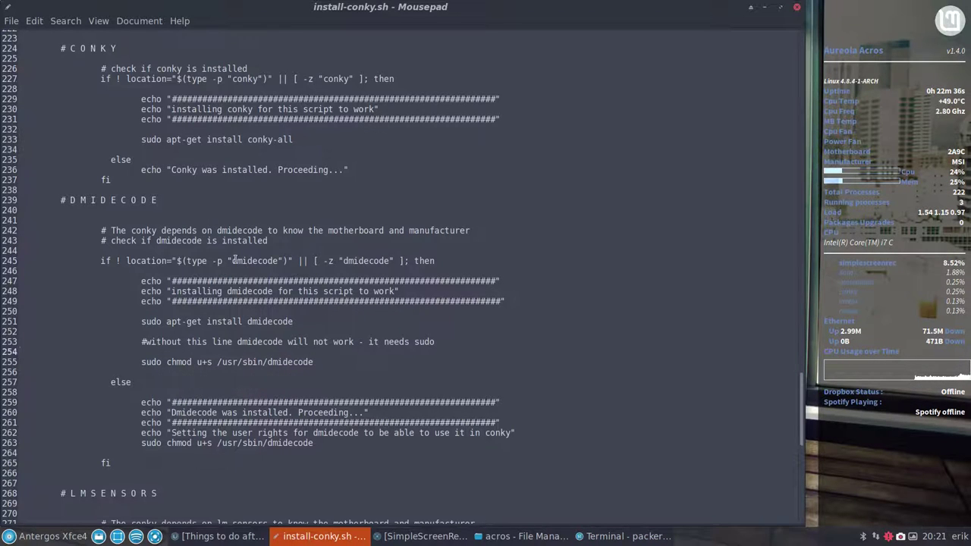
drag(234, 261, 279, 261)
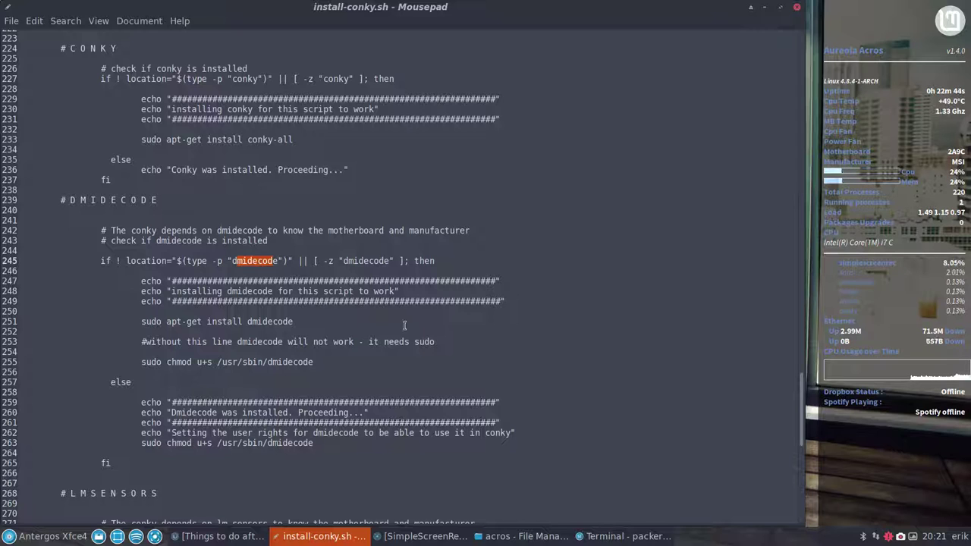
click(286, 303)
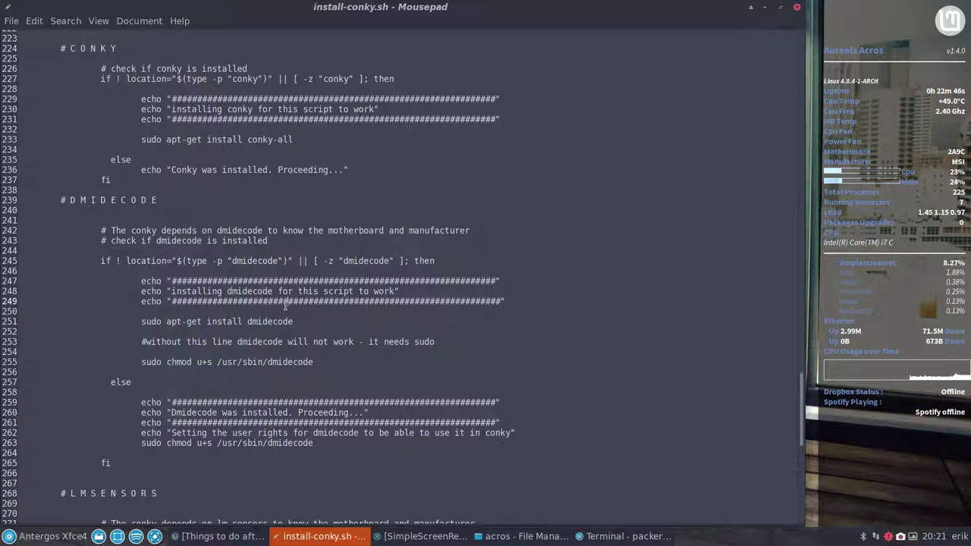
- Reinstall dmidecode with 'sudo pacman -S dmidecode', entering the sudo password and confirming
key(ctrl+alt+t)
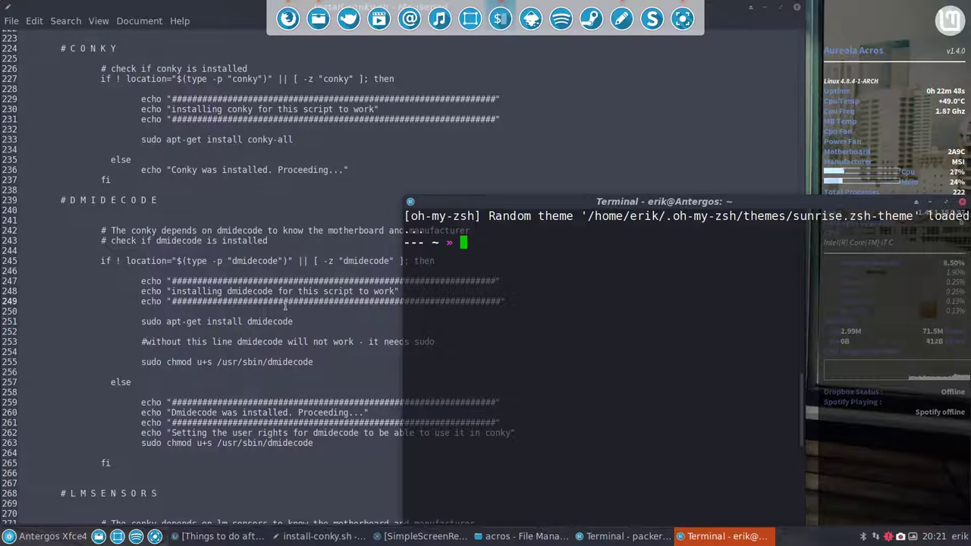
text(sudo )
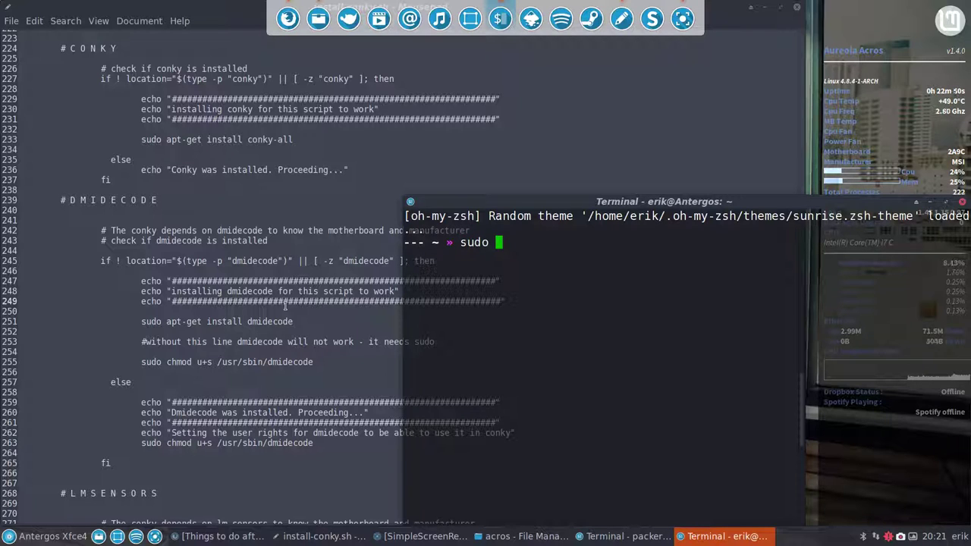
text(pacman -)
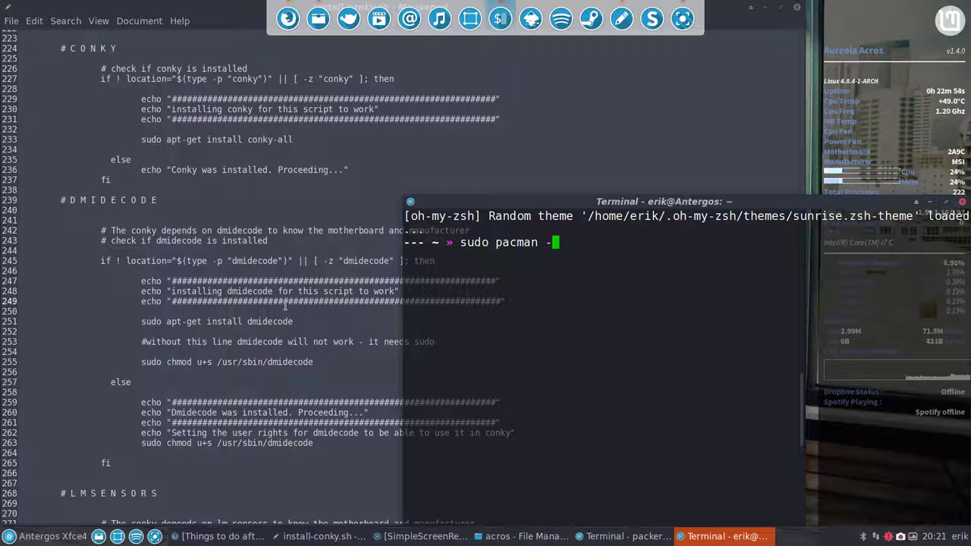
text(S )
text(dmidecode)
key(BackSpace)
key(BackSpace)
key(BackSpace)
key(BackSpace)
key(BackSpace)
key(Tab)
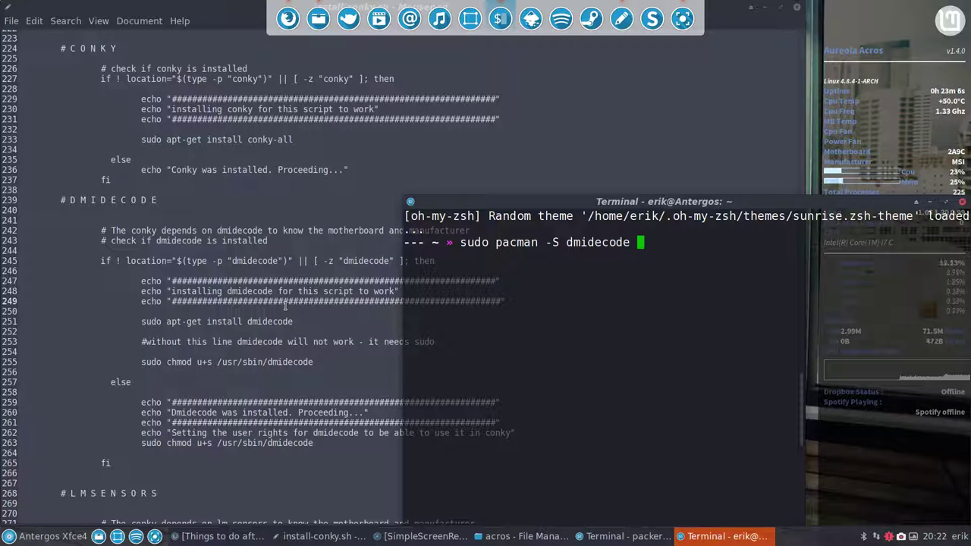
key(Return)
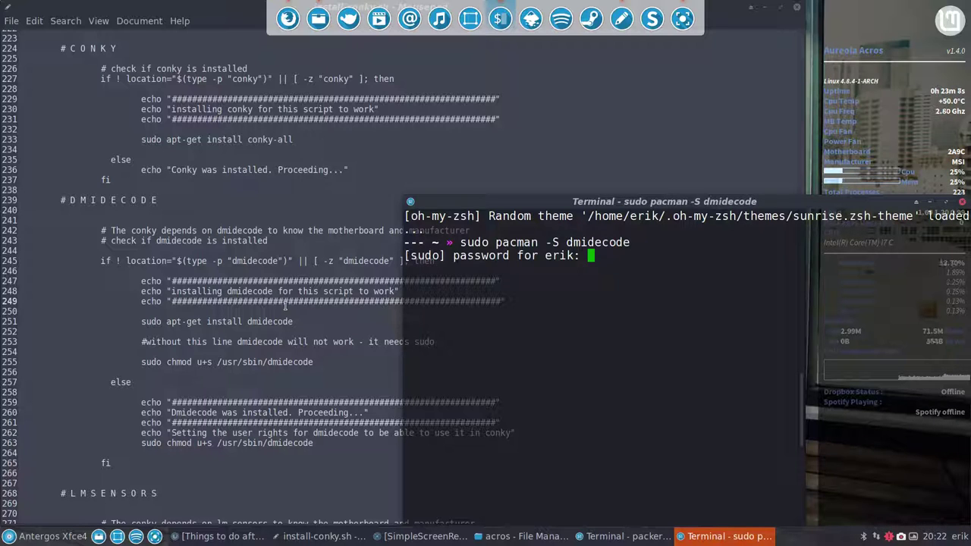
key(Return)
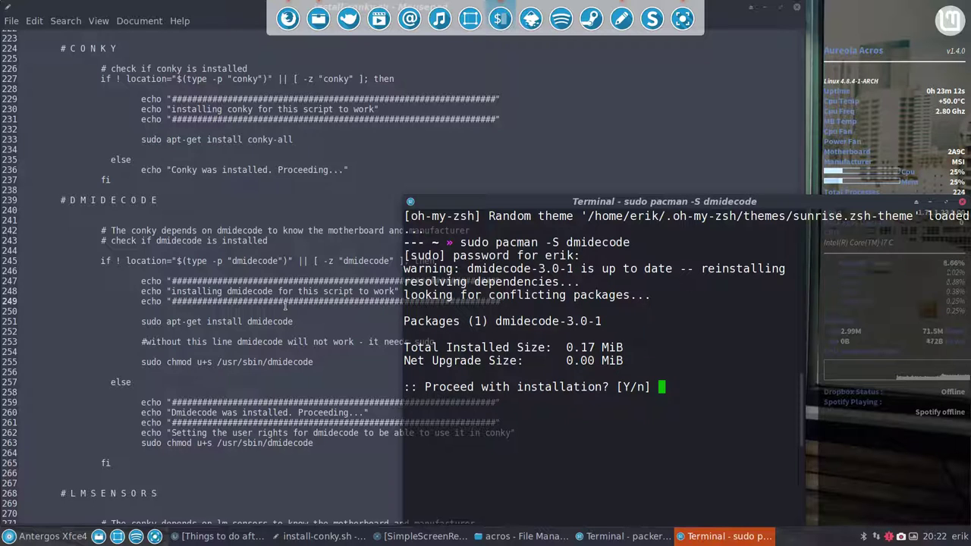
key(Return)
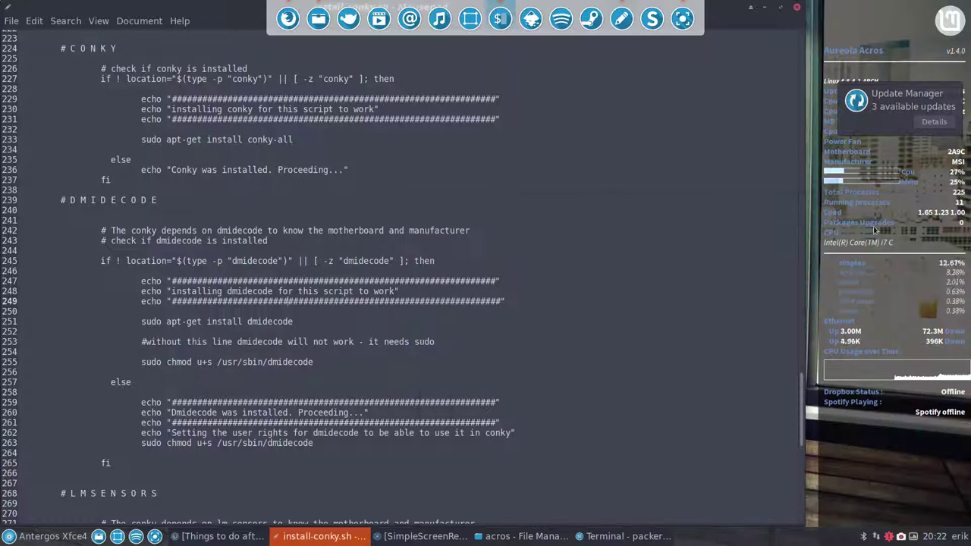
- Close the dmidecode terminal and highlight the conky-all install command and dmidecode check on line 245
click(962, 201)
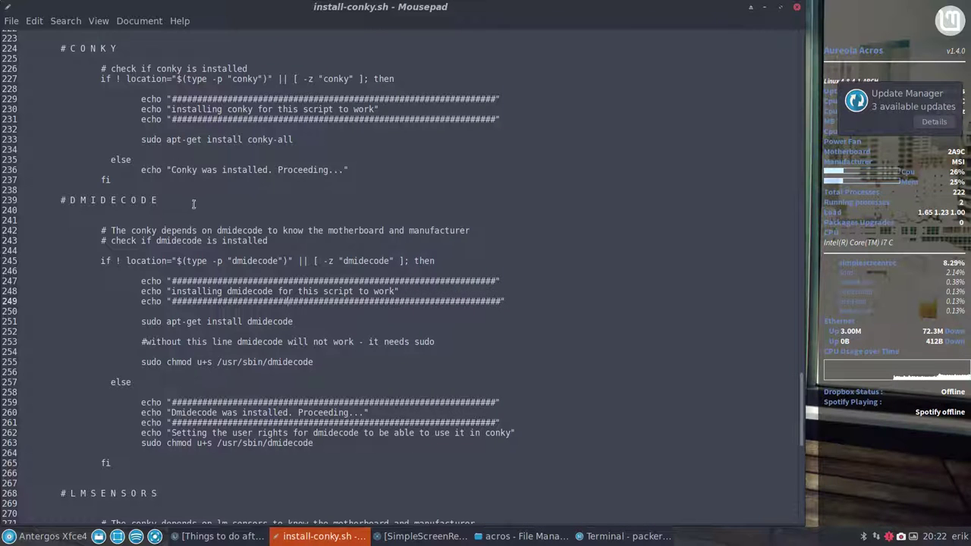
drag(177, 143, 335, 141)
drag(792, 260, 345, 261)
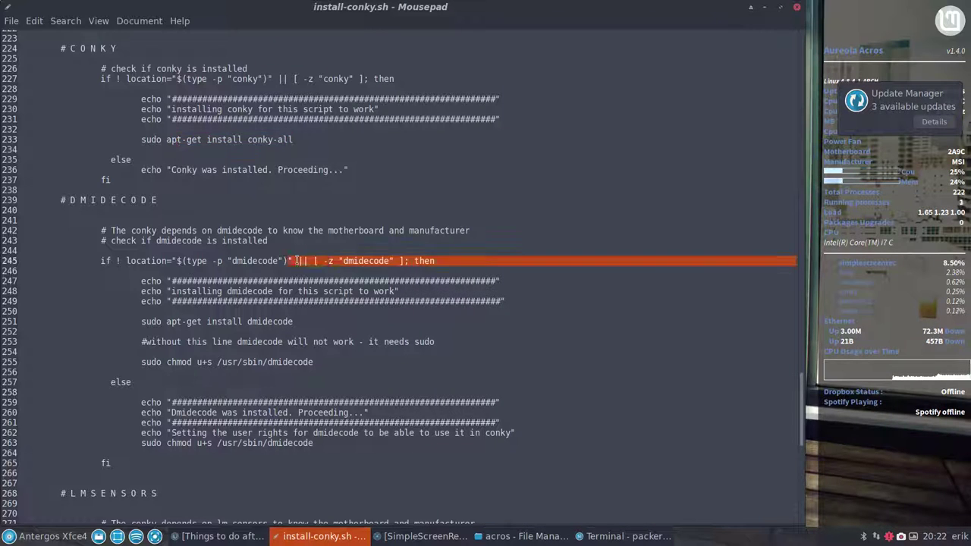
click(588, 537)
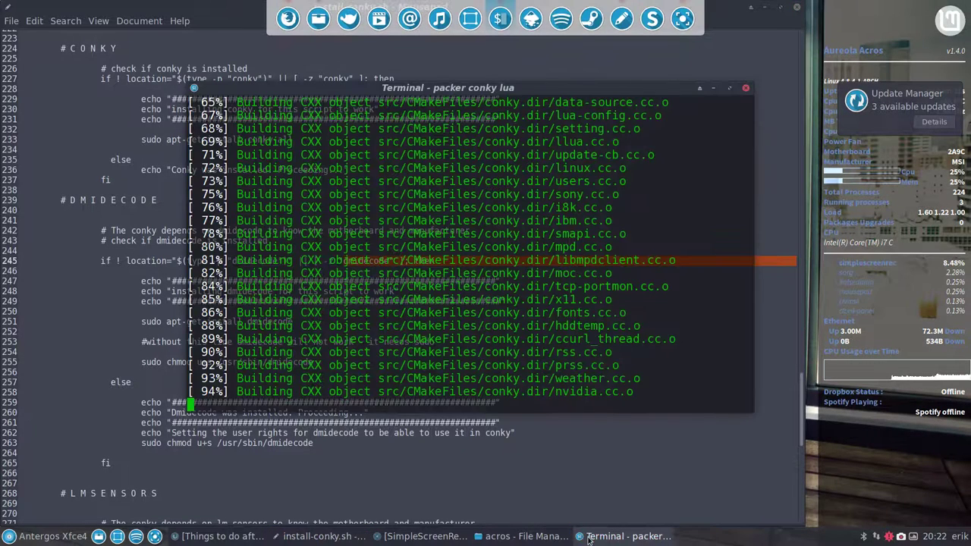
click(712, 88)
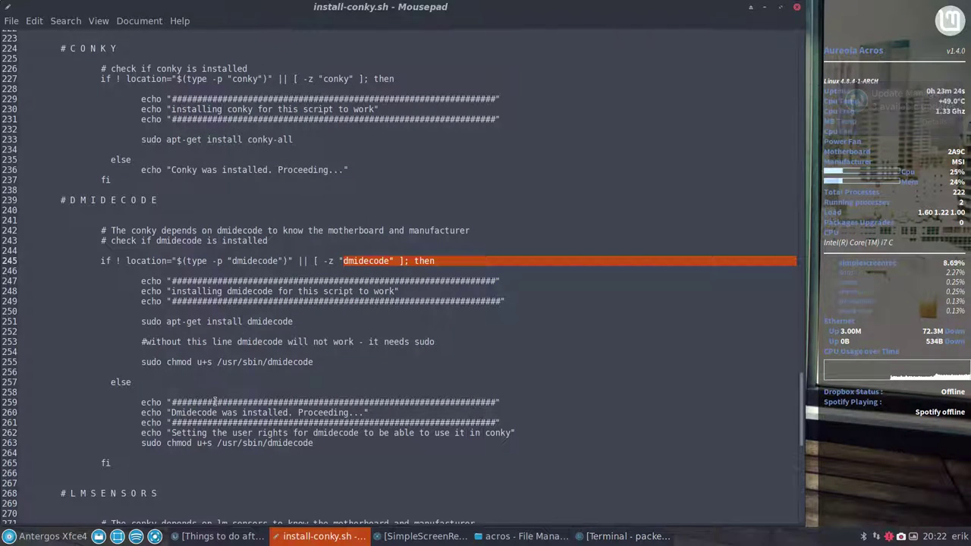
- Scroll to the lm-sensors section and highlight the sensors check and lm-sensor comment on line 272
scroll(242, 336, down, 4)
scroll(227, 368, down, 3)
scroll(215, 401, down, 2)
scroll(215, 401, down, 2)
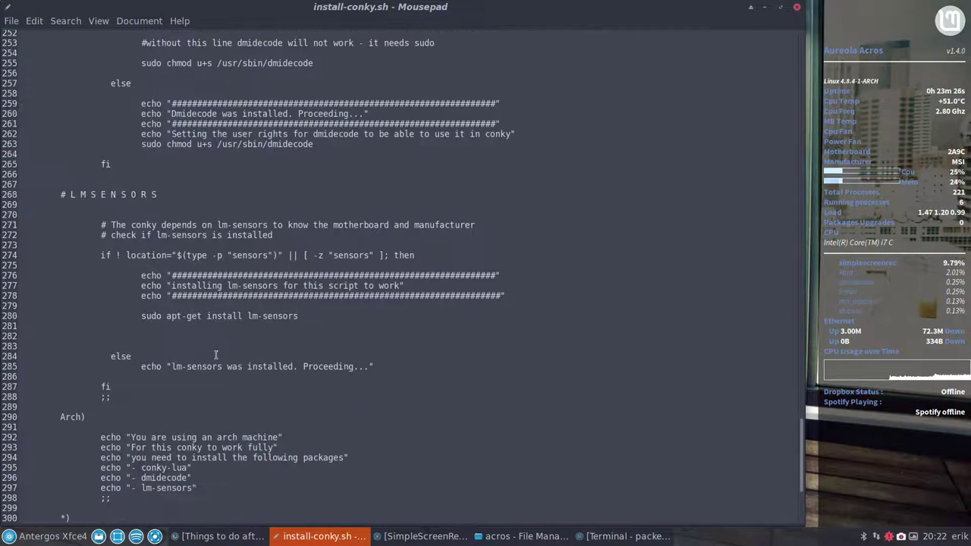
drag(235, 254, 307, 255)
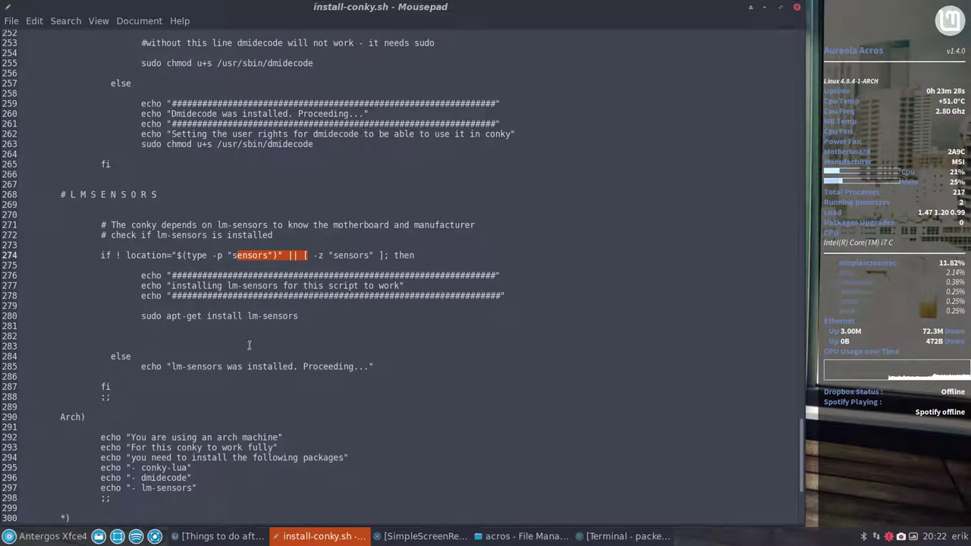
drag(157, 235, 203, 235)
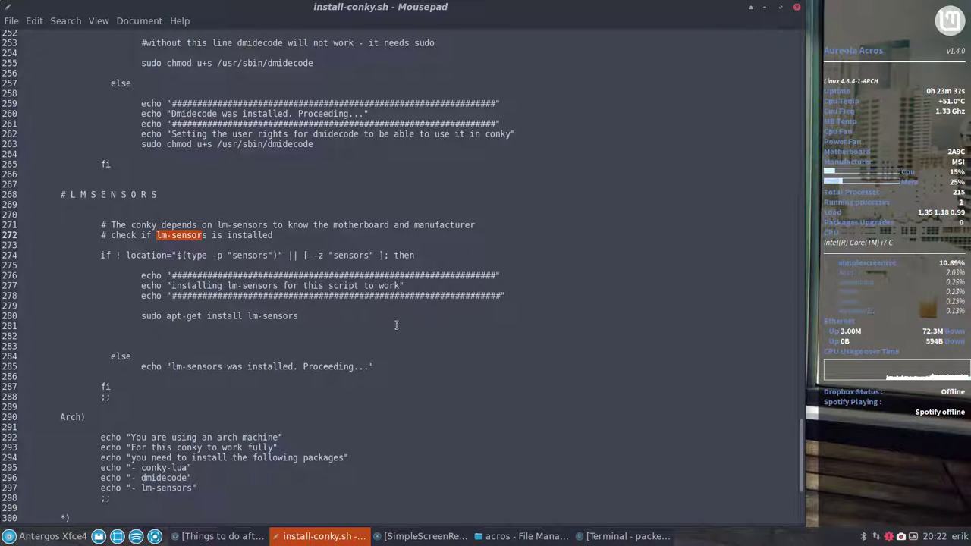
- In a new terminal, reinstall lm_sensors with 'sudo pacman -S lm_sensors', giving the sudo password and confirming y
key(ctrl+alt+t)
text(sudo pacman -S lm)
key(Tab)
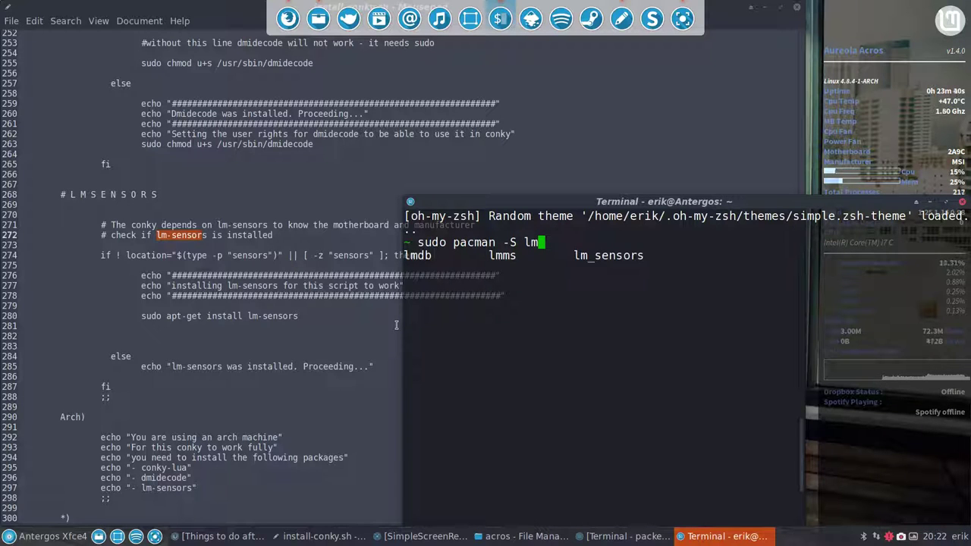
text(-)
key(BackSpace)
text(_sensors)
key(Return)
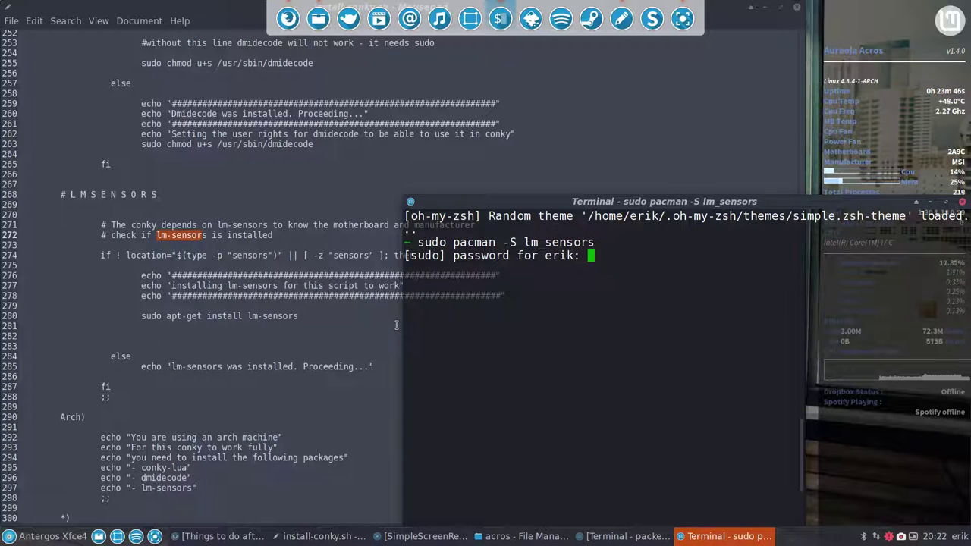
key(Return)
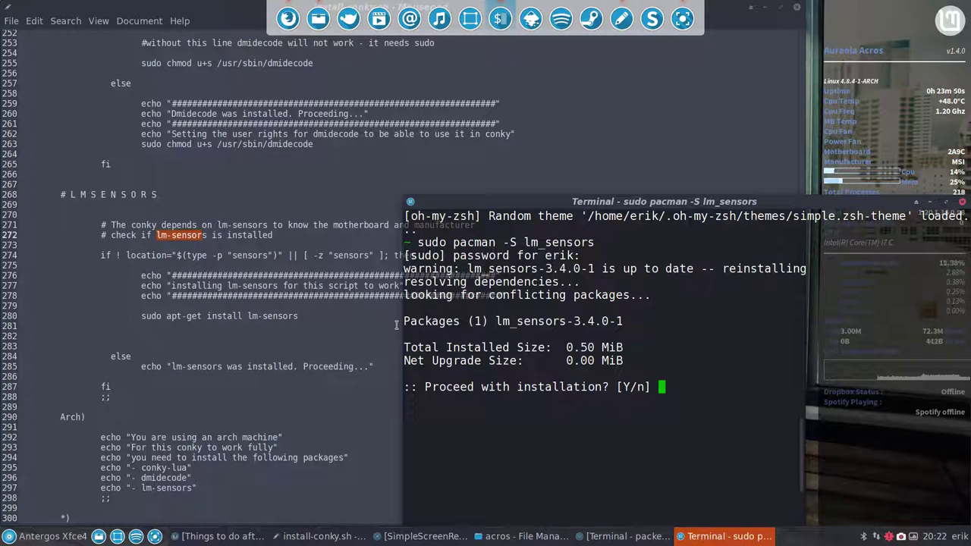
text(y)
key(Return)
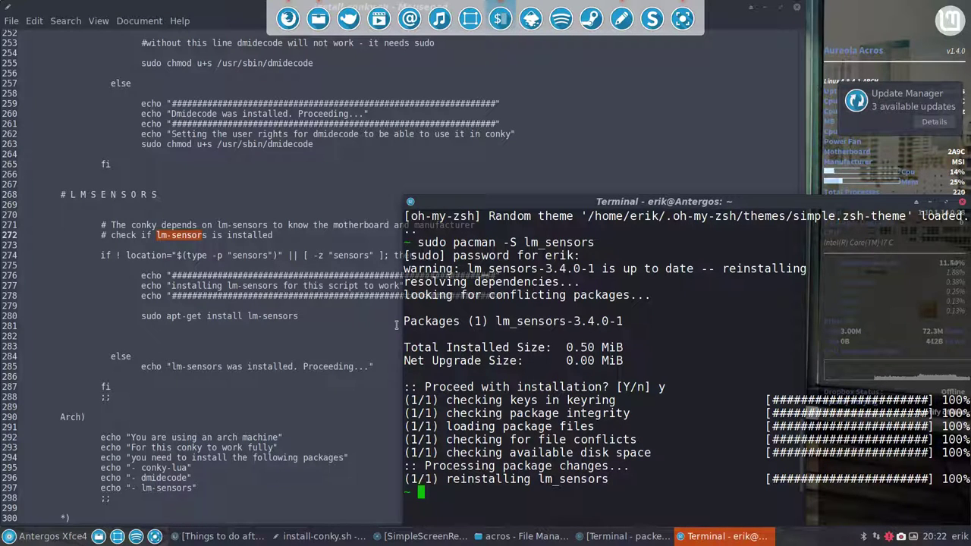
- Highlight the Arch) package list on lines 293–297 of install-conky.sh, then scroll back to DMIDECODE
click(194, 438)
scroll(191, 442, down, 3)
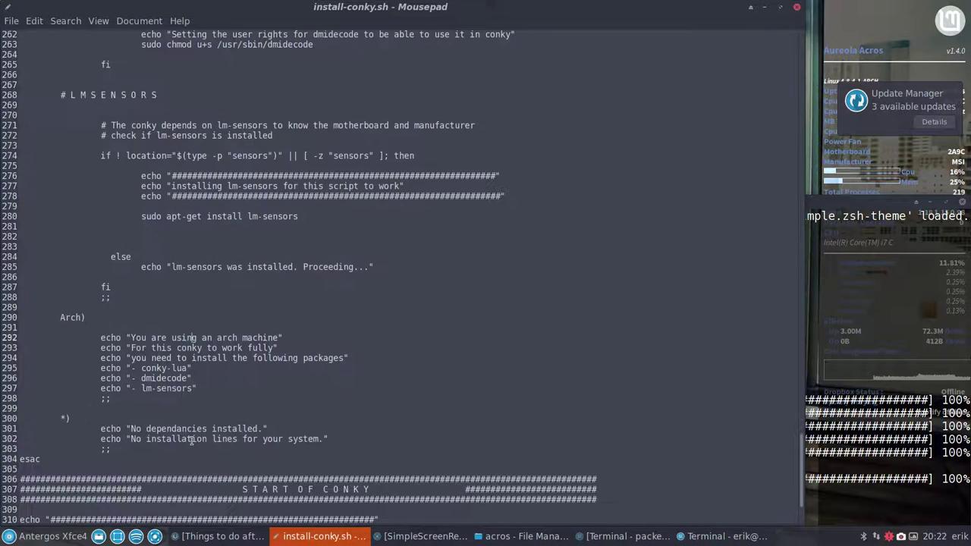
scroll(192, 442, down, 3)
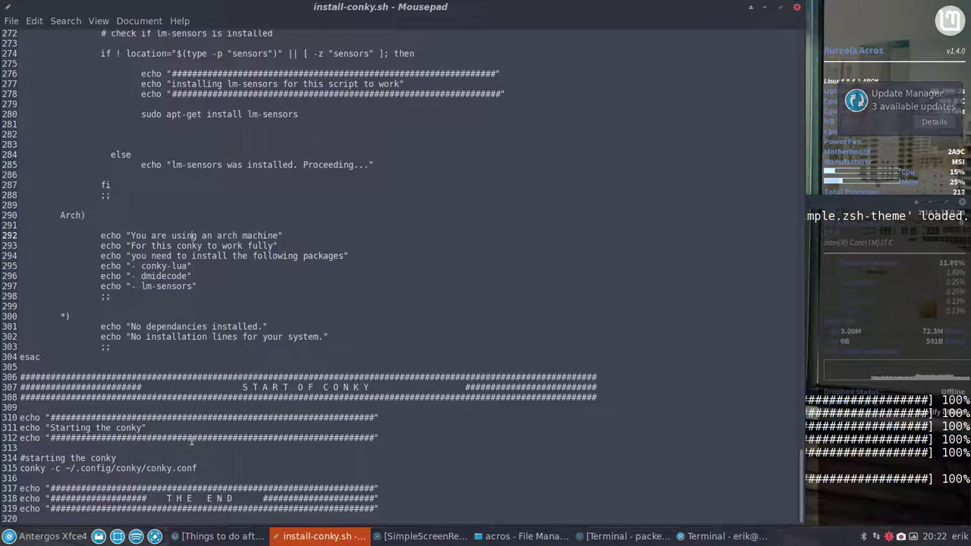
drag(196, 286, 76, 236)
click(173, 278)
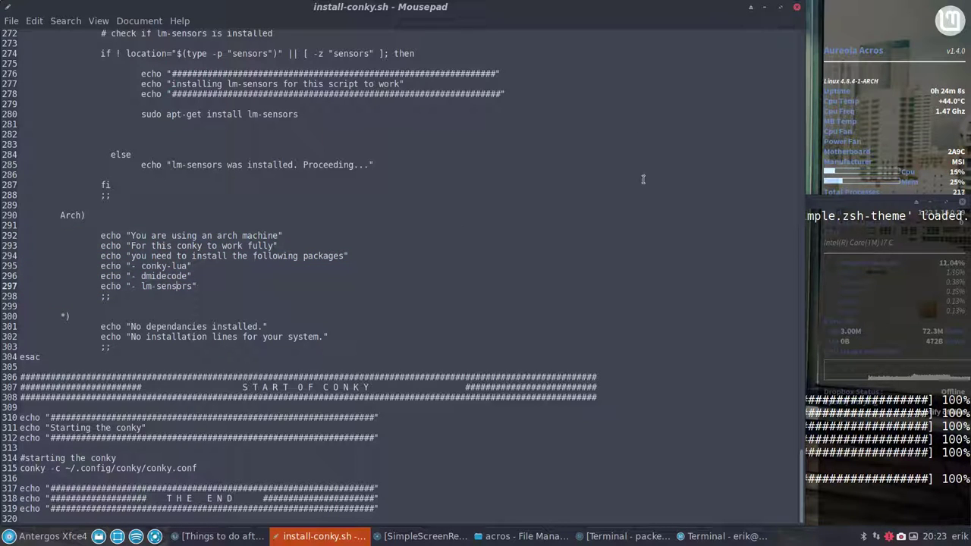
scroll(642, 182, up, 5)
scroll(642, 207, up, 6)
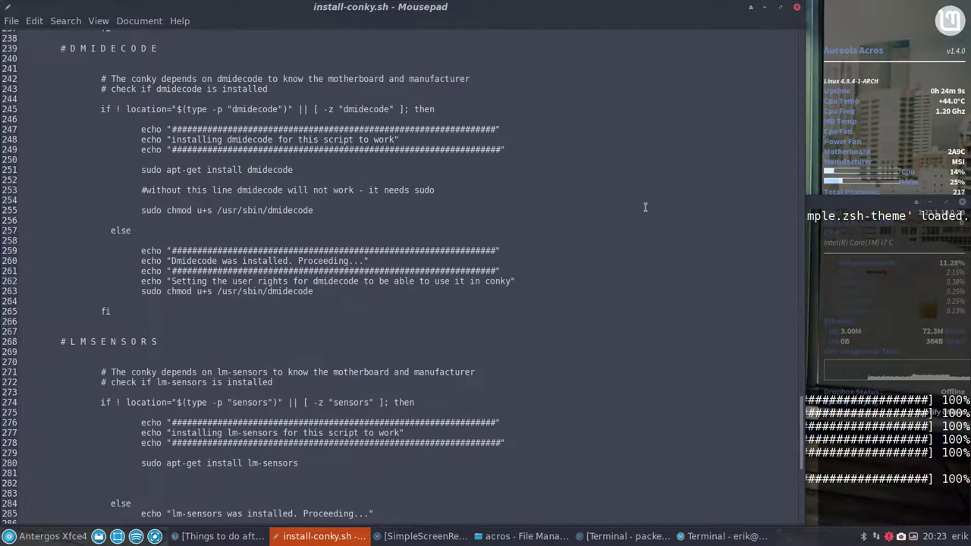
- Close Mousepad and the lm_sensors terminal
click(798, 9)
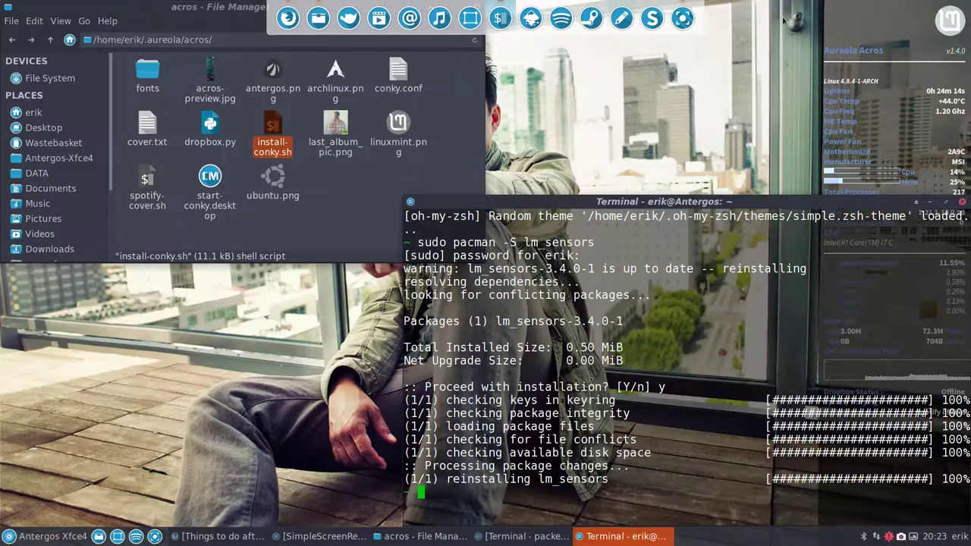
drag(730, 202, 517, 120)
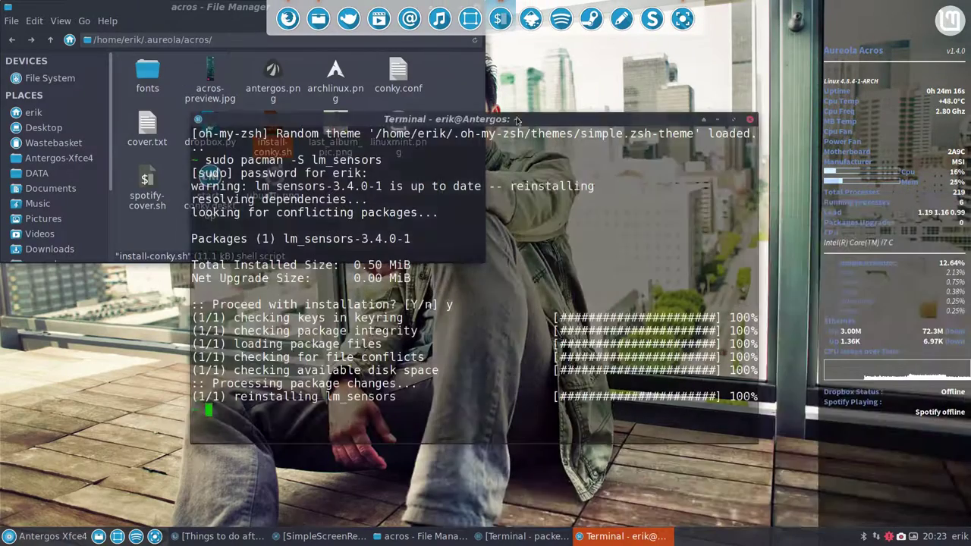
click(751, 119)
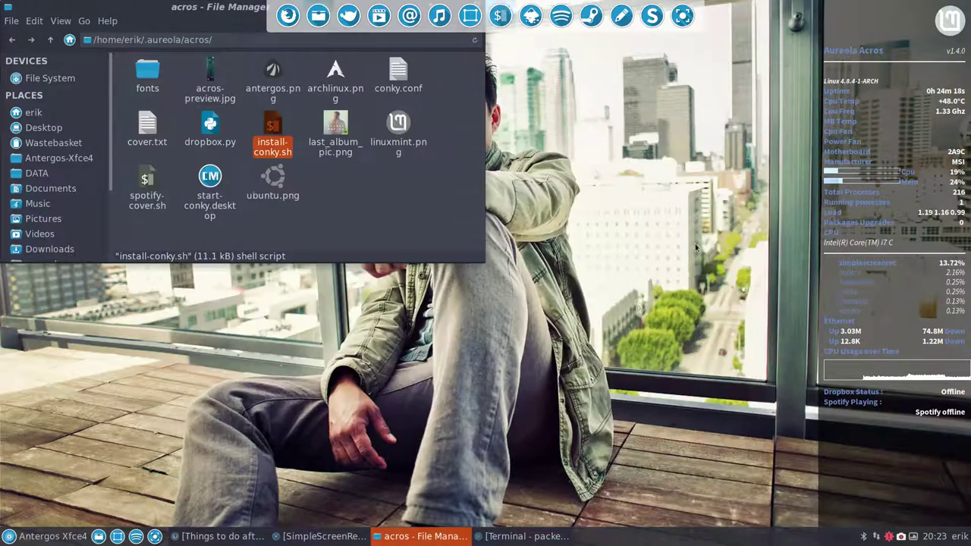
- Finish installing conky-lua-nv 1.10.5-1 with the sudo password and y, then highlight the nvidia packages warning
click(531, 536)
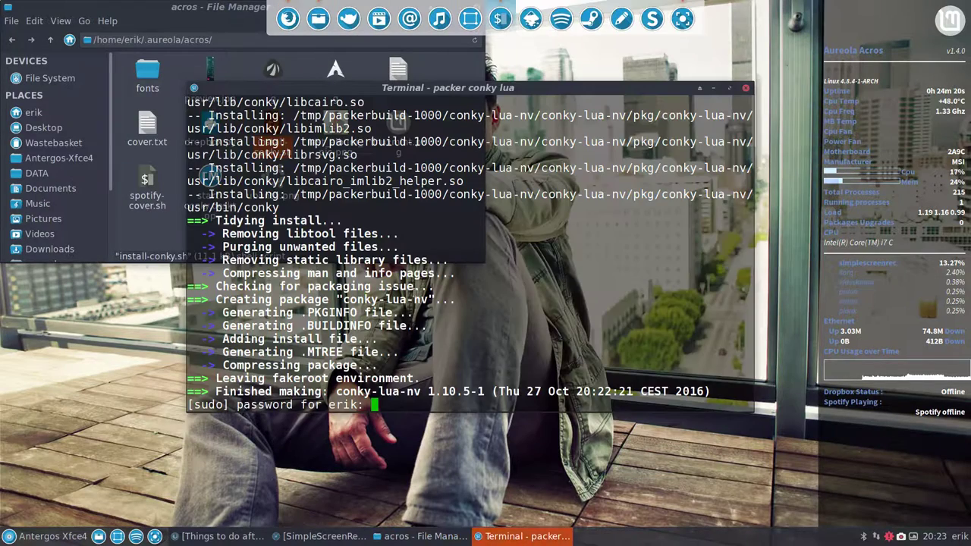
key(Return)
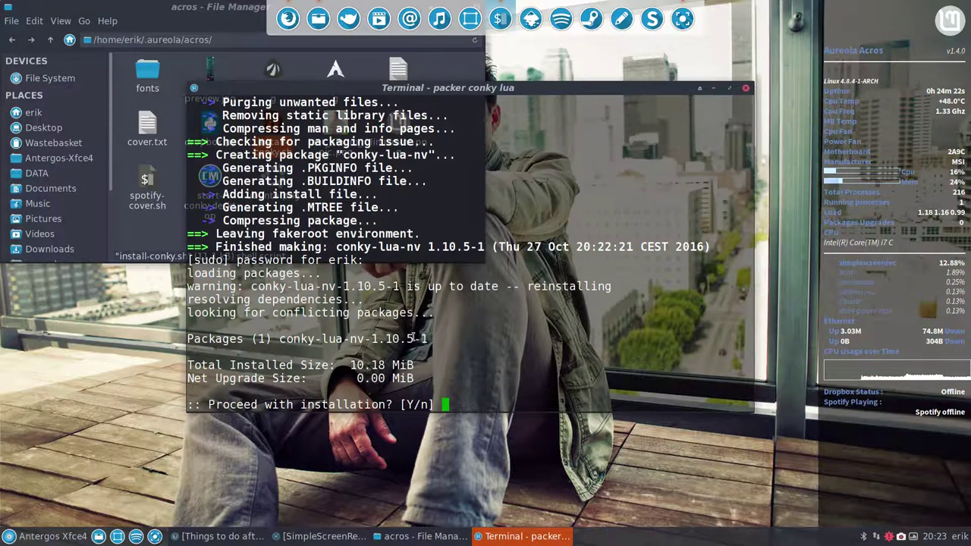
text(y)
key(Return)
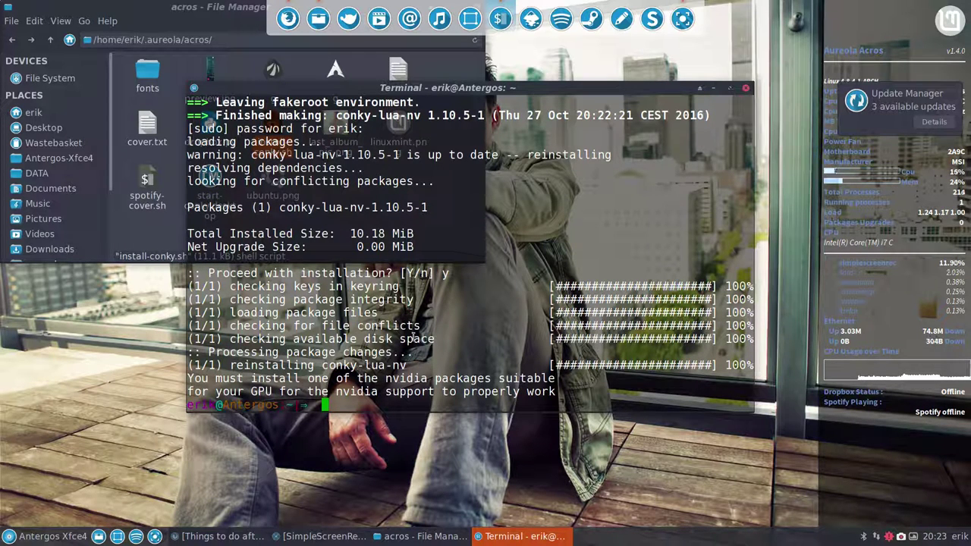
mouse_move(209, 392)
mouse_down()
mouse_move(360, 377)
mouse_move(180, 377)
mouse_up()
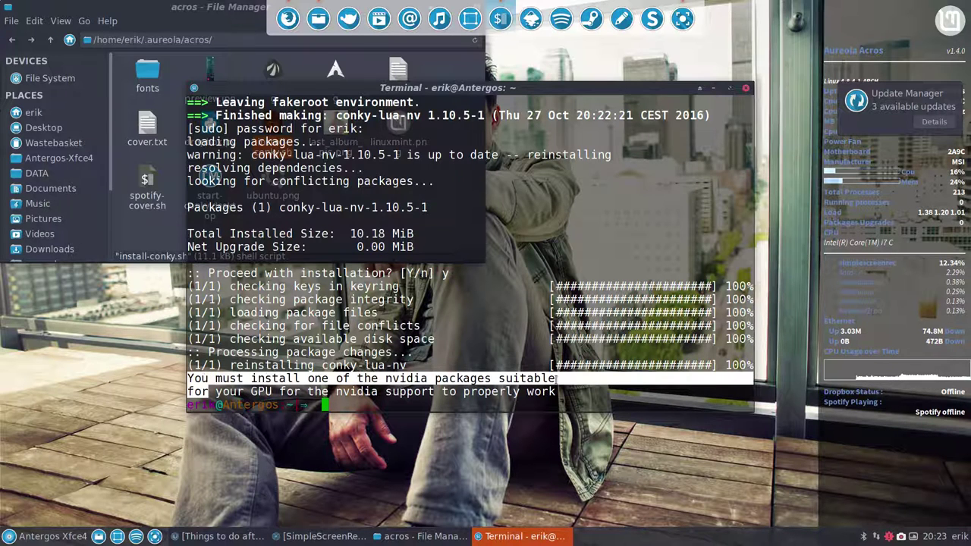
mouse_move(520, 392)
mouse_down()
mouse_move(565, 391)
mouse_move(163, 397)
mouse_up()
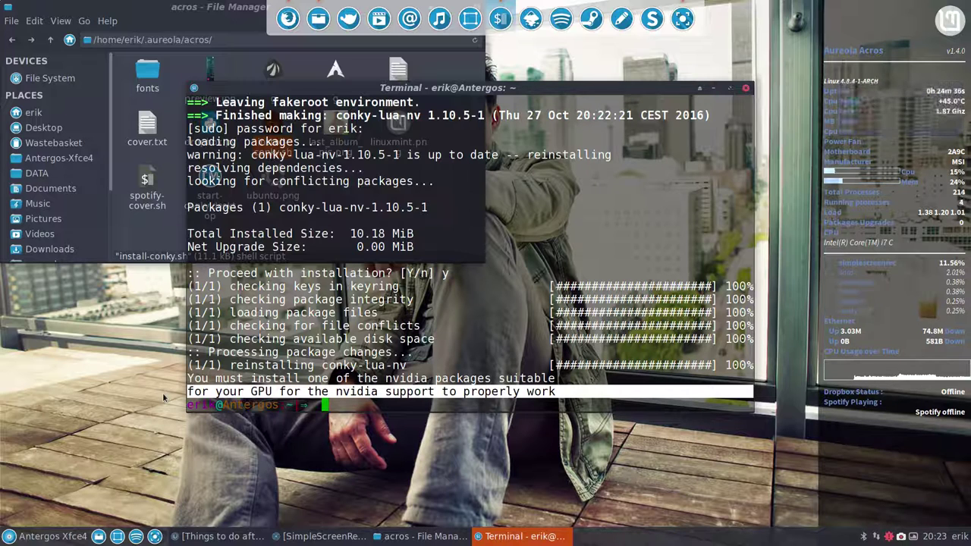
- Close the conky-lua-nv terminal and cancel the Update Manager's list of 3 available updates
click(746, 88)
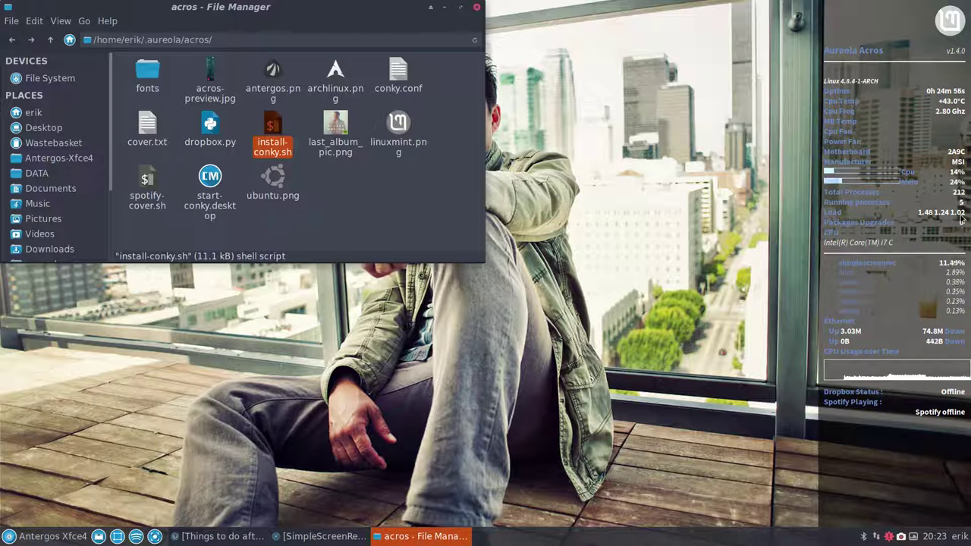
click(889, 535)
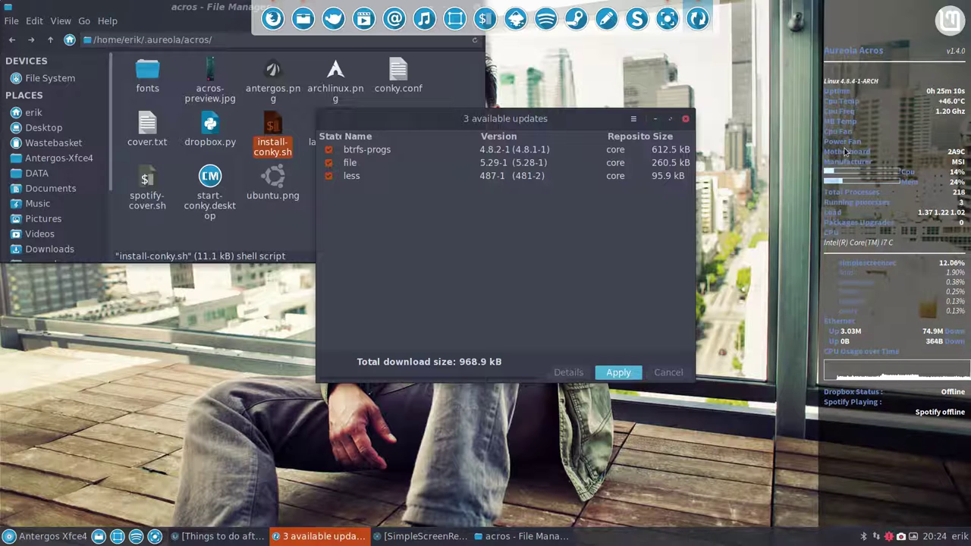
click(686, 119)
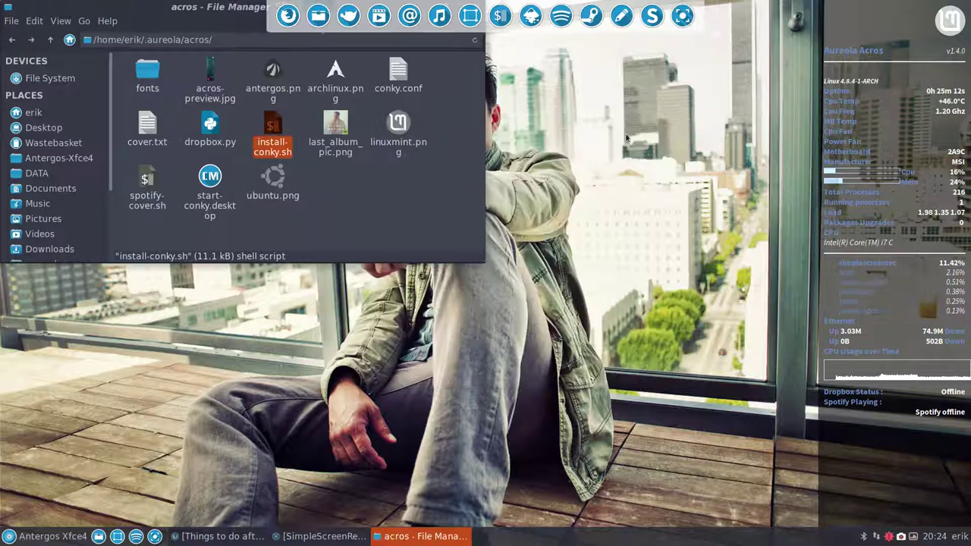
- Open the acros conky.conf and highlight the MB Temperature sensors grep on line 129 of conky.text
double_click(398, 74)
scroll(368, 244, down, 10)
scroll(367, 244, down, 3)
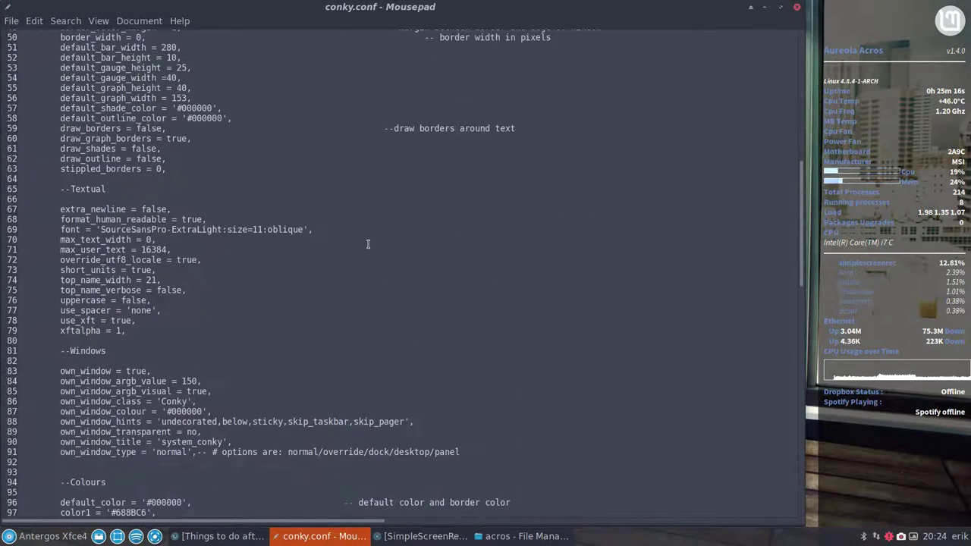
scroll(368, 244, down, 2)
scroll(342, 253, down, 14)
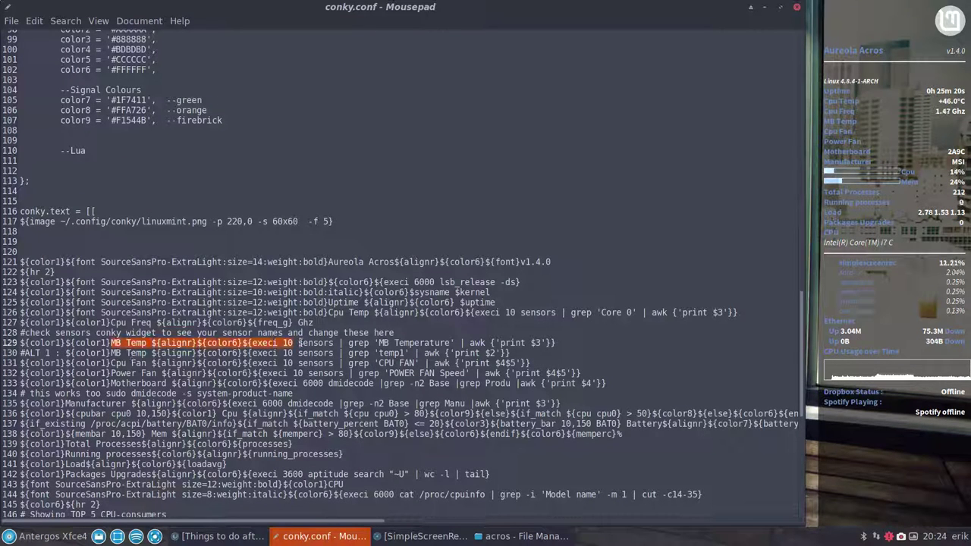
drag(111, 343, 425, 343)
click(328, 345)
drag(288, 346, 451, 345)
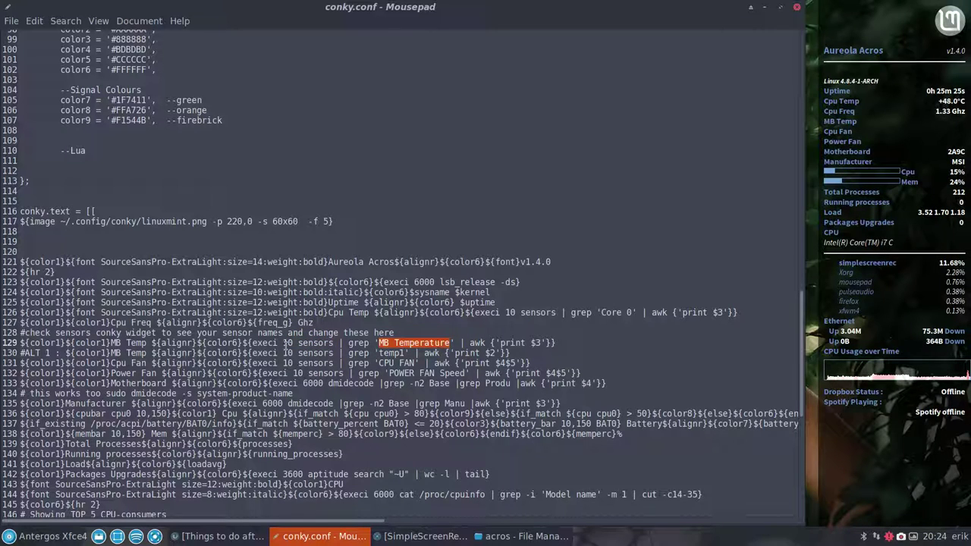
click(310, 343)
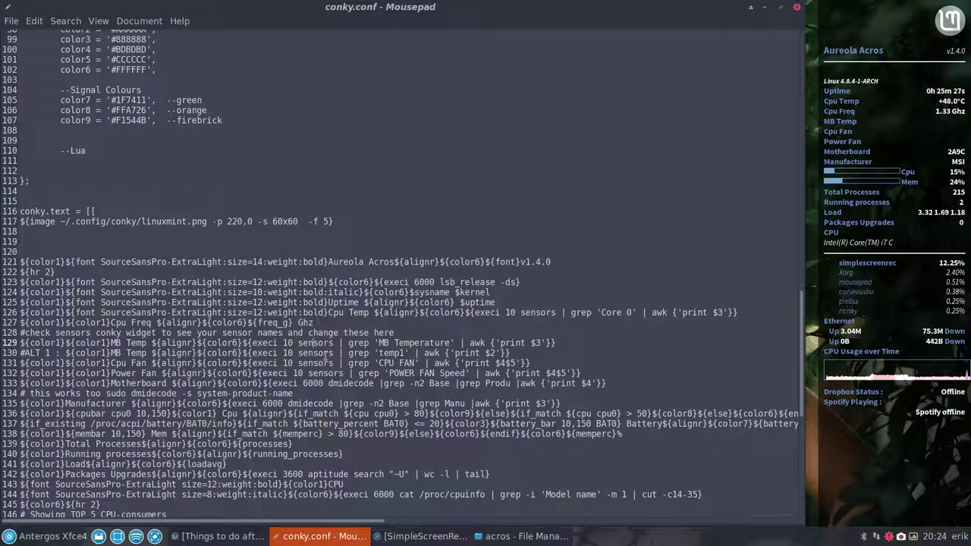